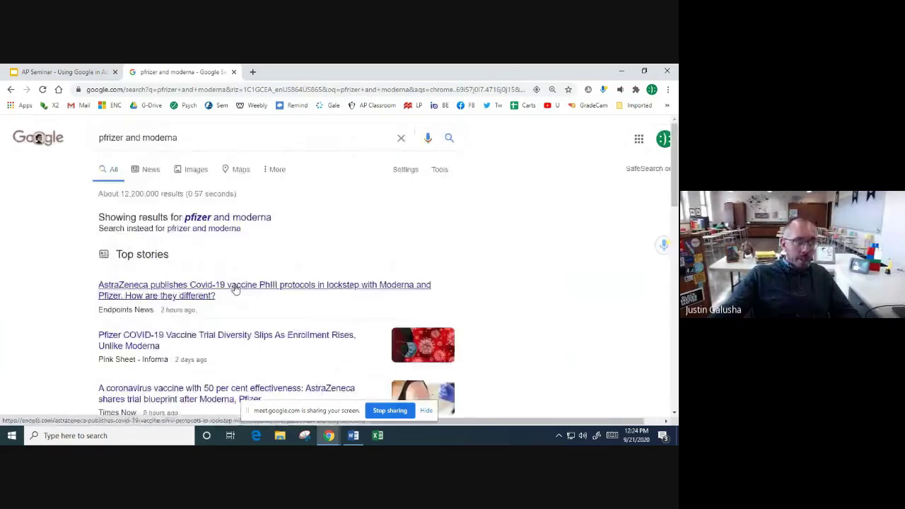
Step: Change the search query to "pfrizer -moderna" to exclude Moderna, run it and skim the results
left_click(170, 130)
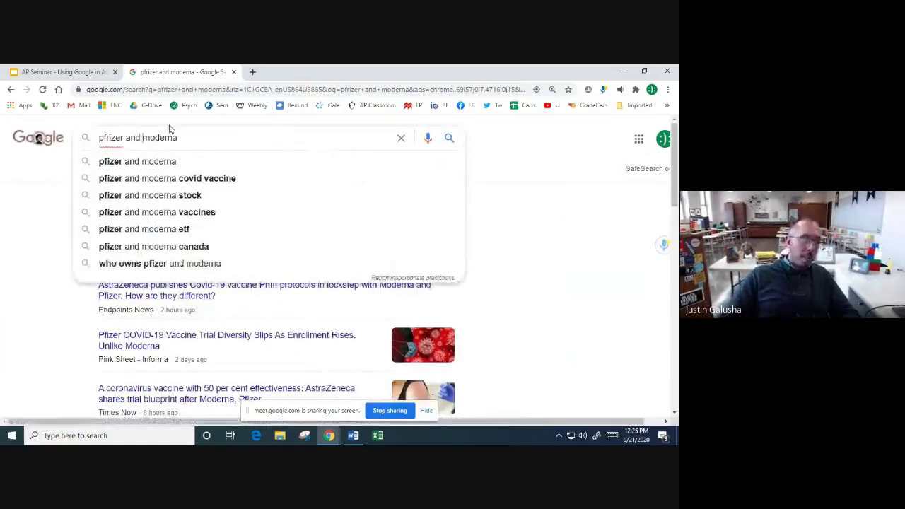
key("shift+Left")
key("shift+Left")
key("shift+Left")
key("shift+Left")
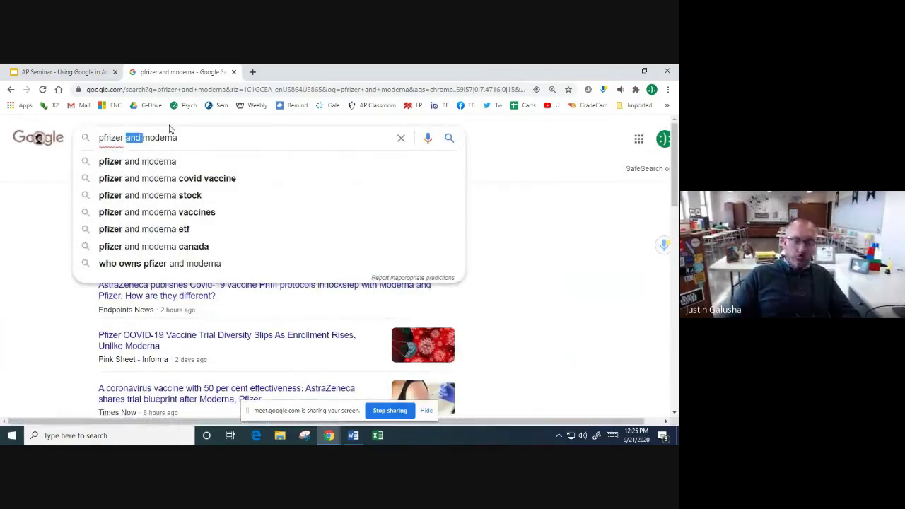
type("-")
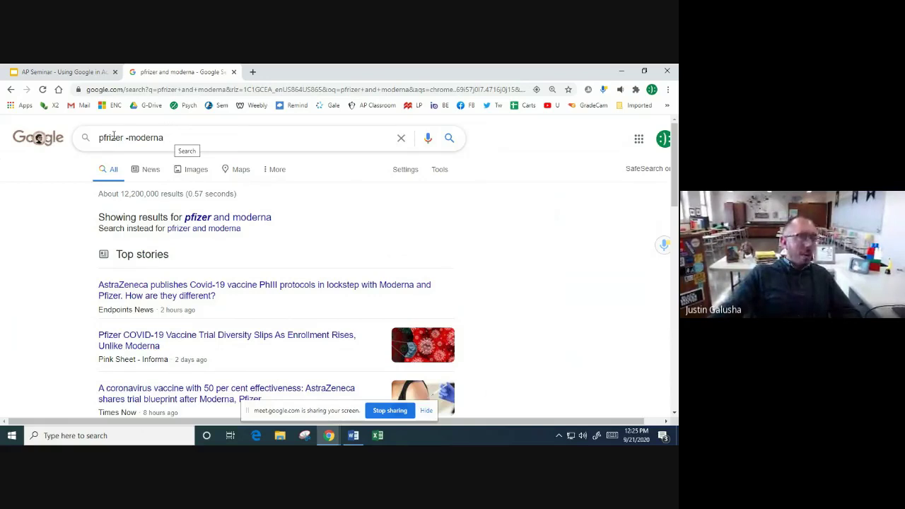
key("Return")
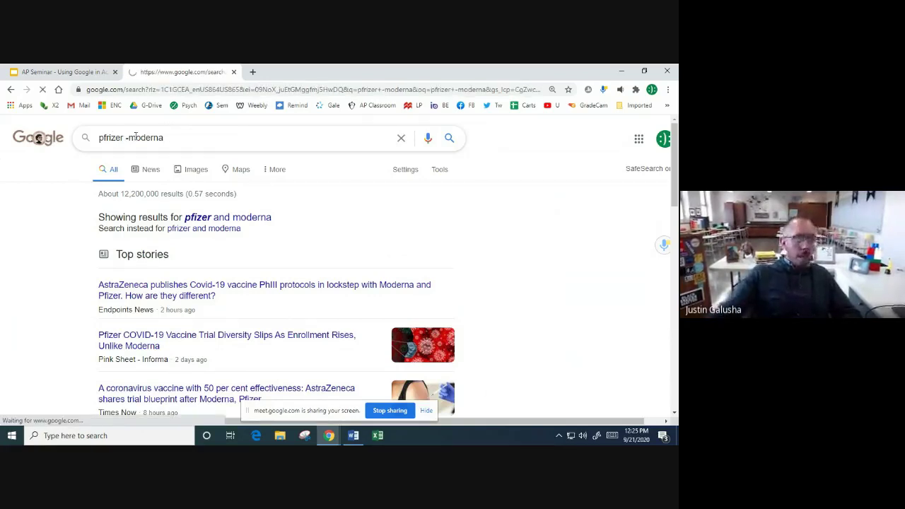
scroll(258, 264, "down", 1)
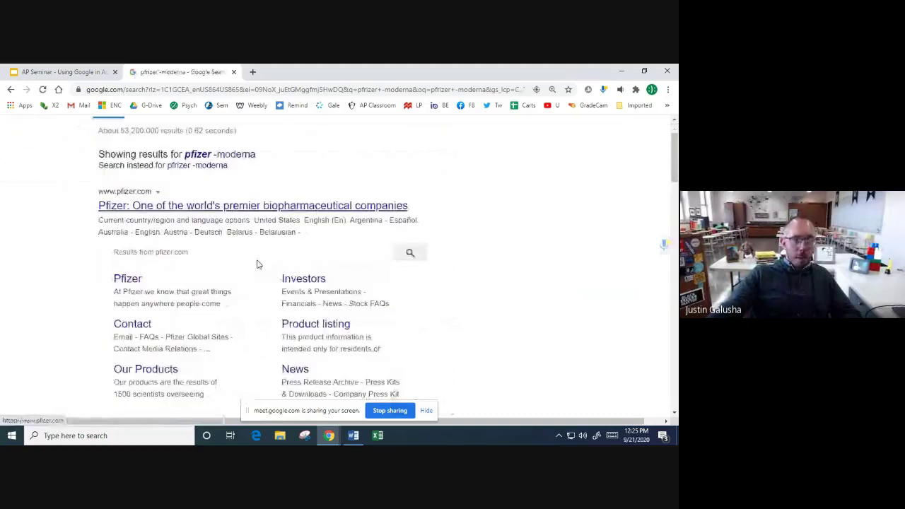
scroll(257, 265, "down", 7)
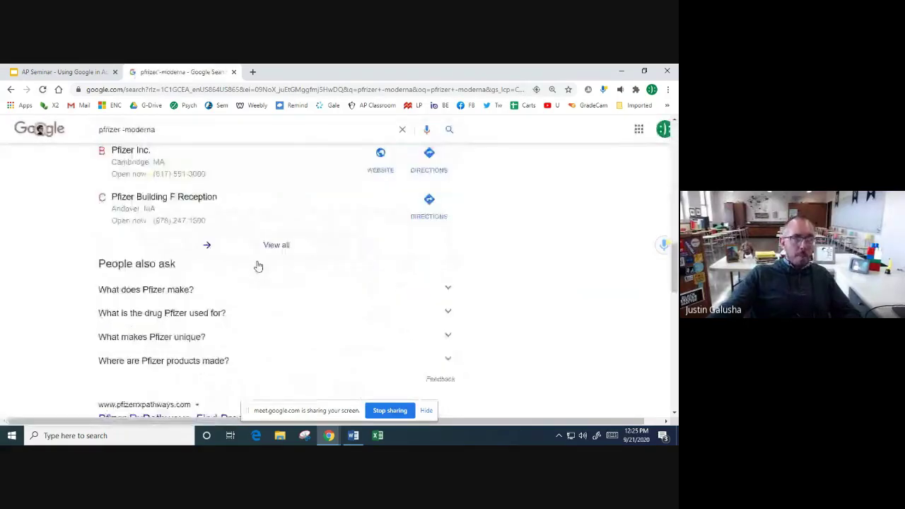
scroll(259, 266, "up", 7)
Step: Run a new web search for "bass" and skim the results
triple_click(125, 128)
type("b")
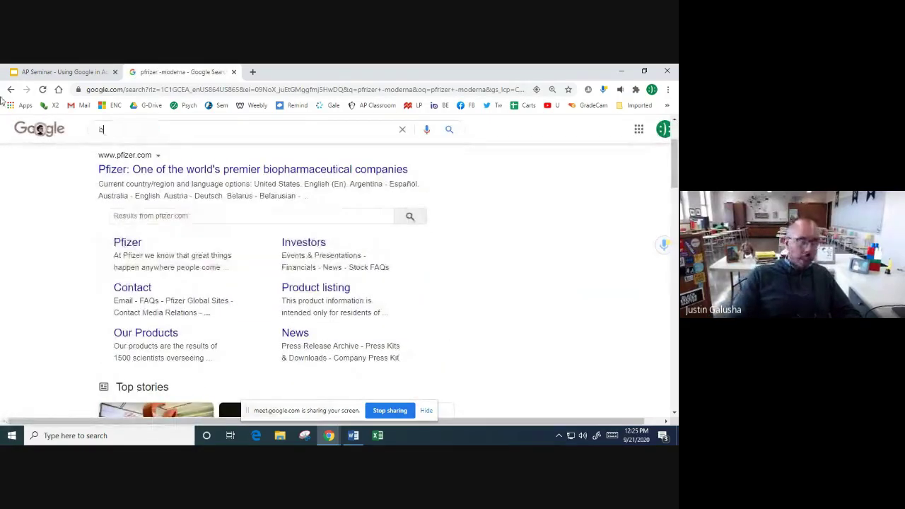
type("ass")
key("Return")
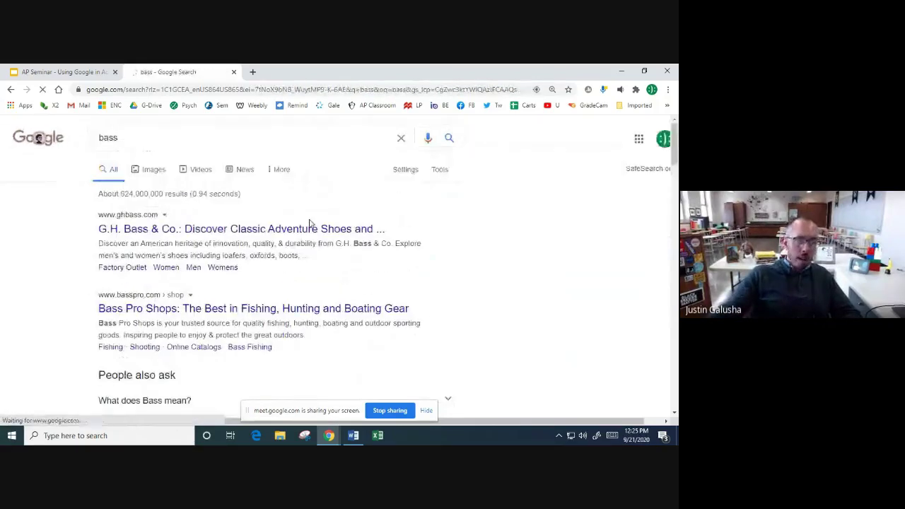
scroll(314, 233, "down", 4)
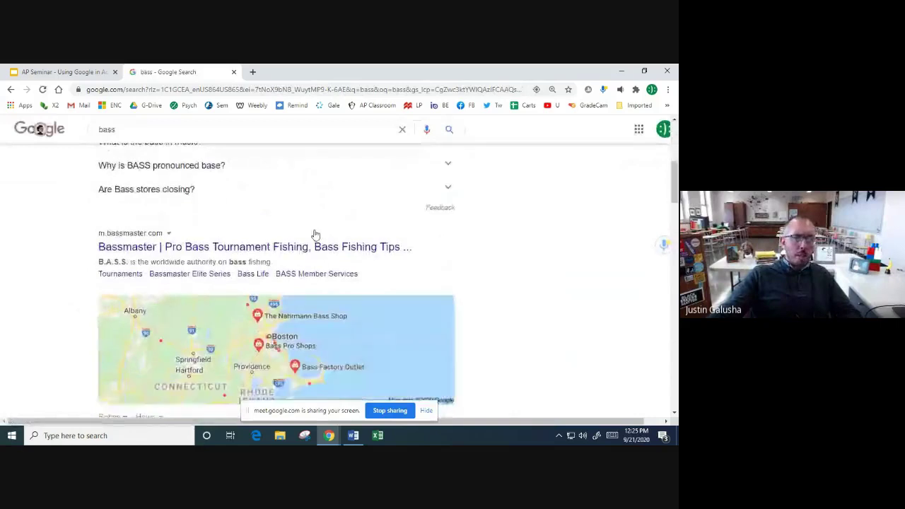
scroll(318, 236, "down", 4)
scroll(317, 236, "up", 15)
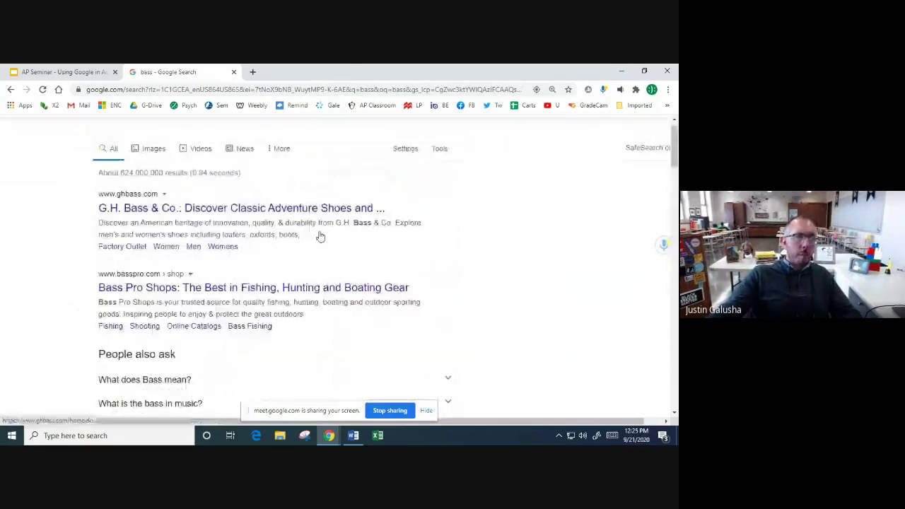
Step: Exclude fish and shoes from the bass search with the query "bass -fish -shoes"
left_click(236, 136)
type("-")
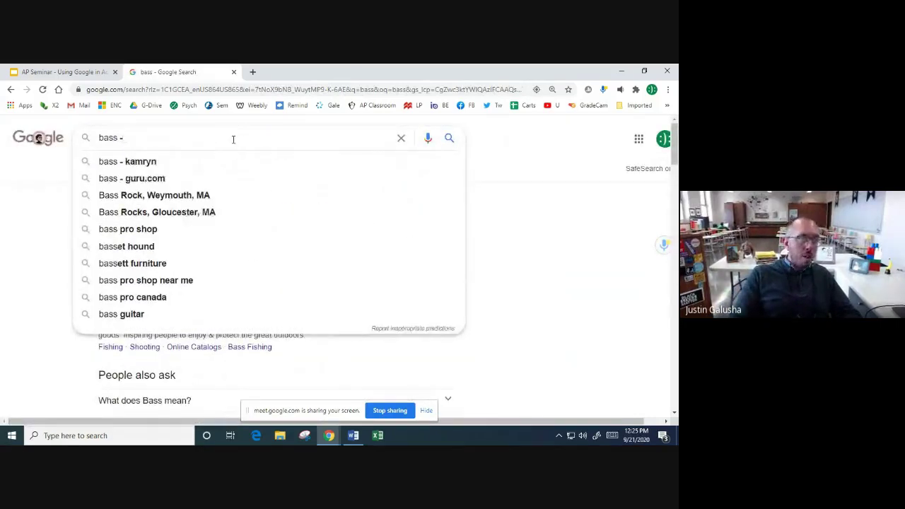
type("fish -sho")
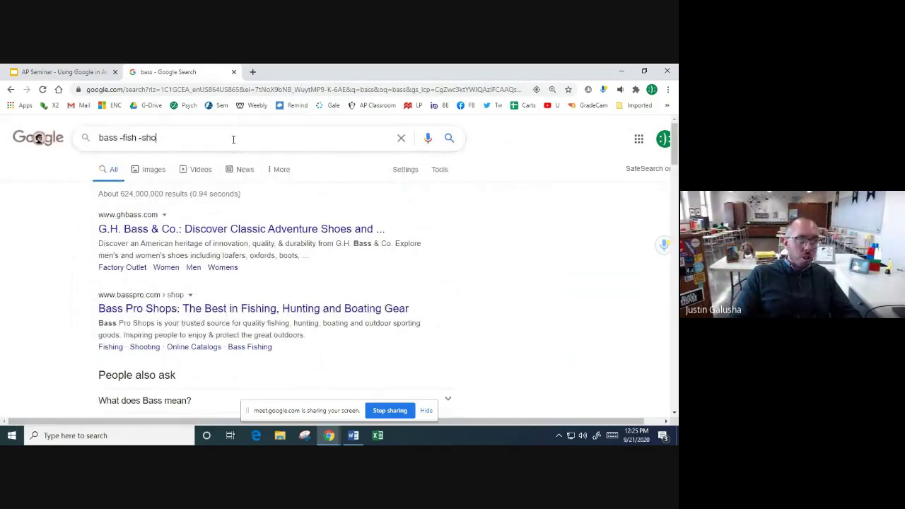
type("es")
key("Return")
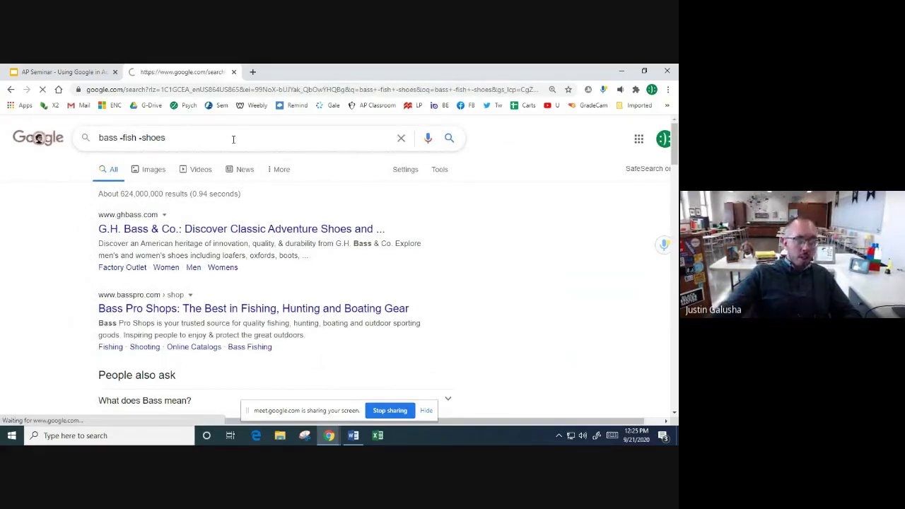
Step: Examine the results of the narrowed bass search to see which topics remain
scroll(346, 247, "down", 5)
scroll(346, 247, "up", 4)
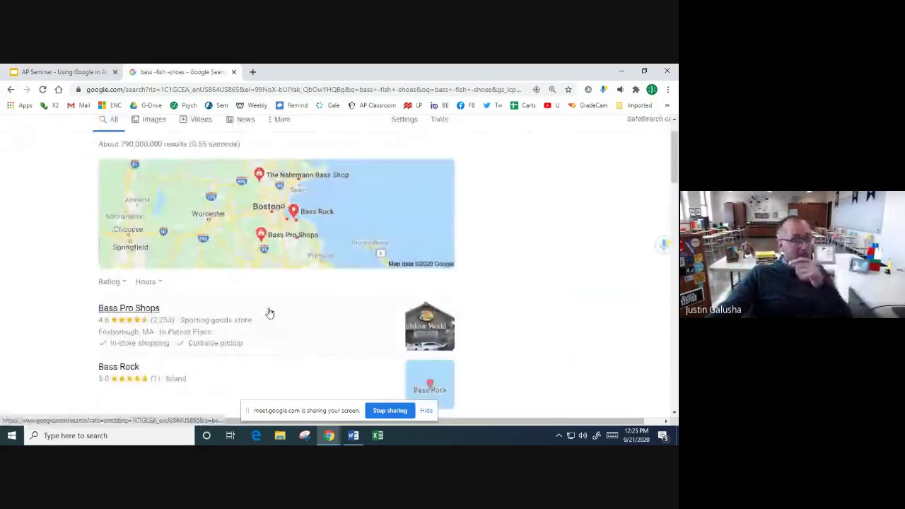
scroll(271, 333, "down", 3)
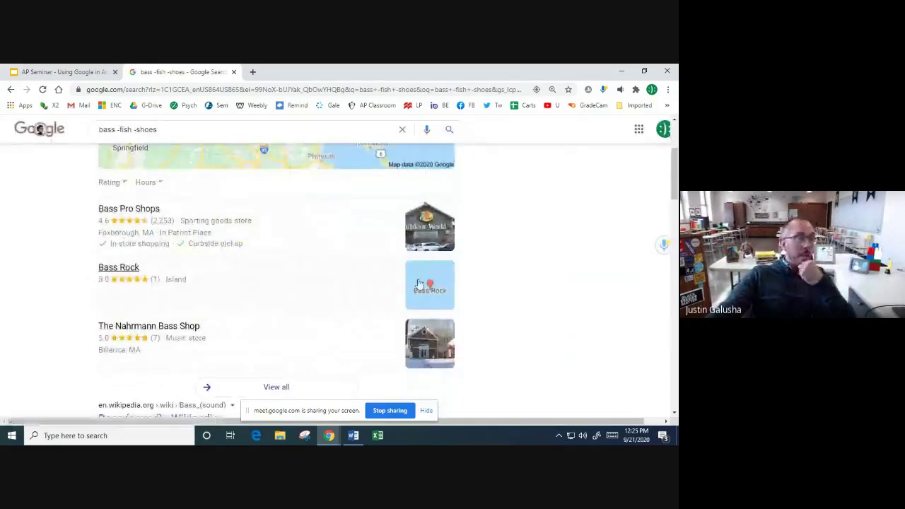
scroll(419, 283, "down", 2)
scroll(299, 300, "down", 1)
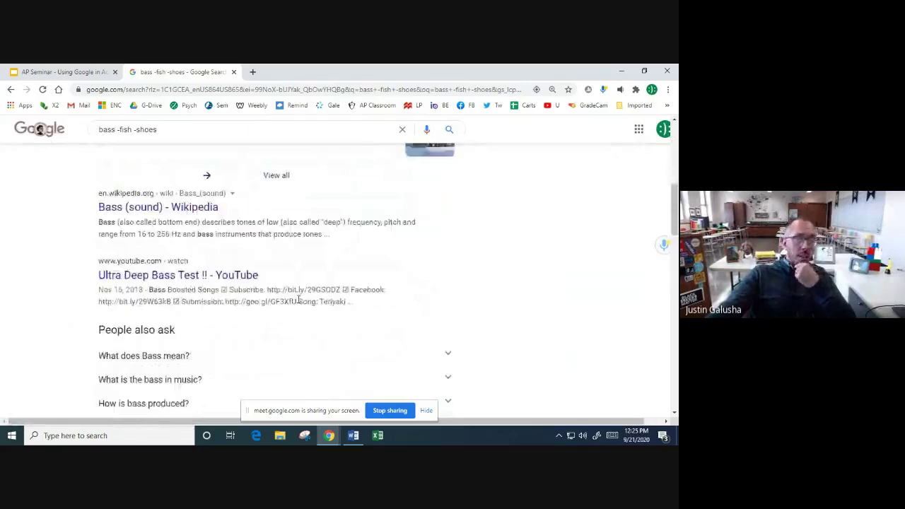
scroll(398, 314, "down", 1)
scroll(248, 196, "down", 2)
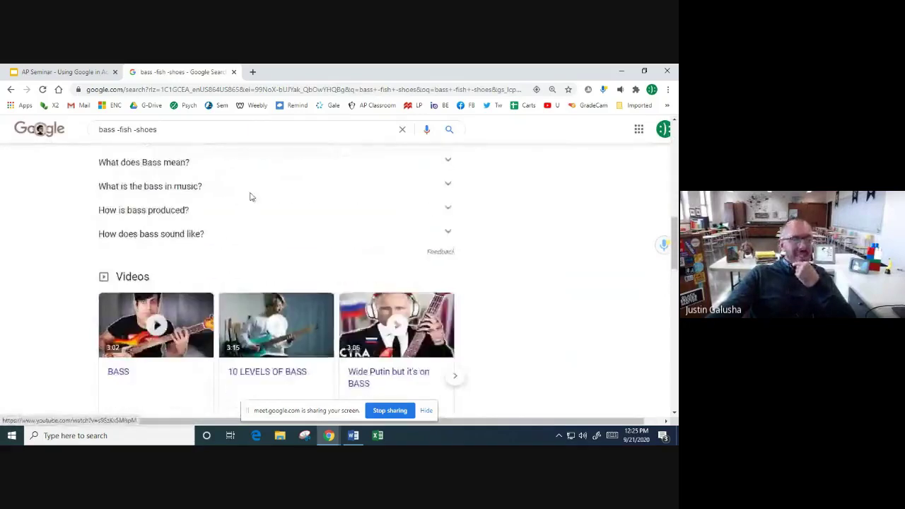
scroll(250, 197, "up", 2)
scroll(212, 203, "up", 2)
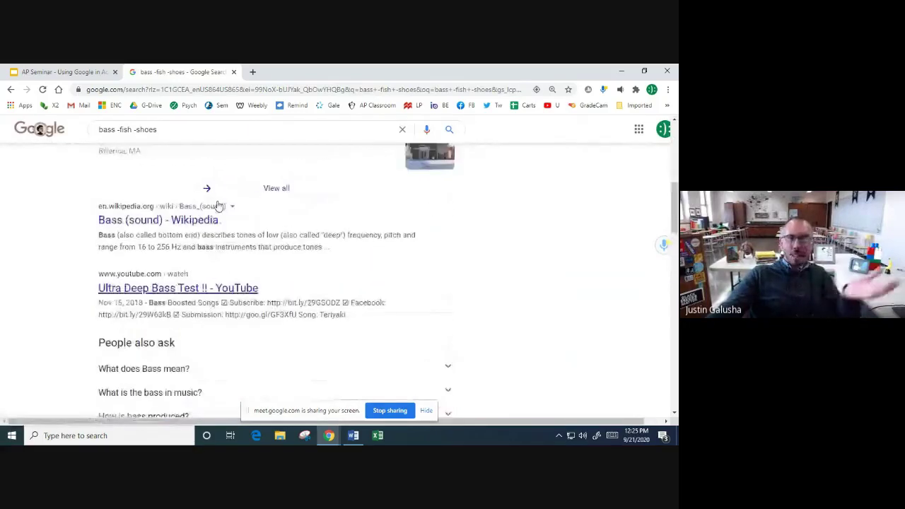
scroll(218, 205, "up", 3)
Step: Add "-speakers" to the bass query, run the search and look through the results
left_click(215, 145)
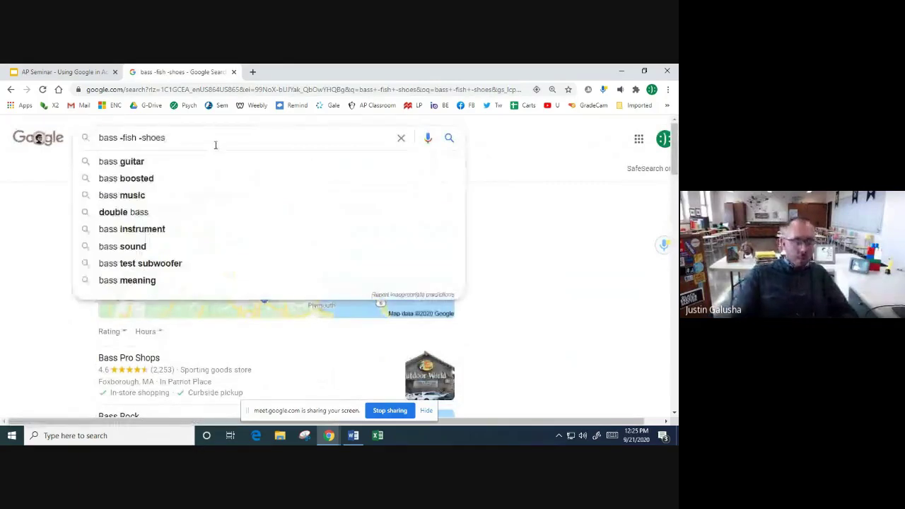
type("-speakers")
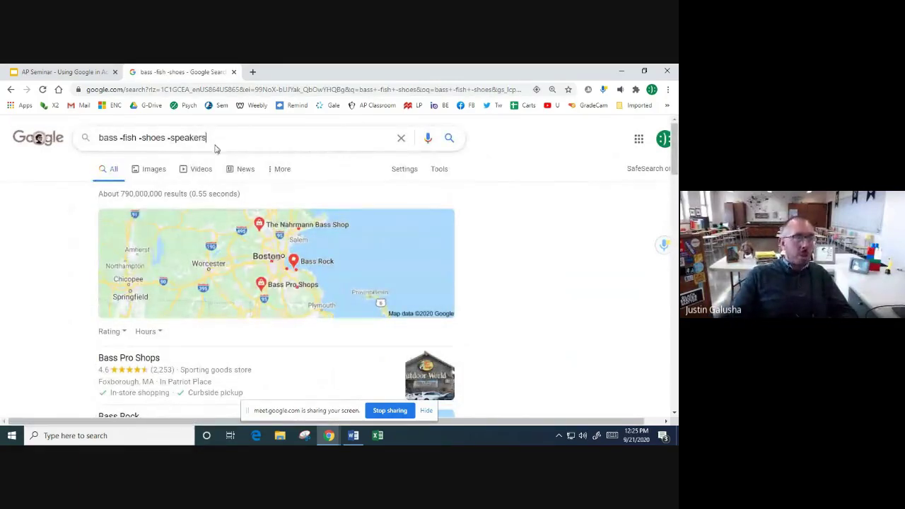
key("Return")
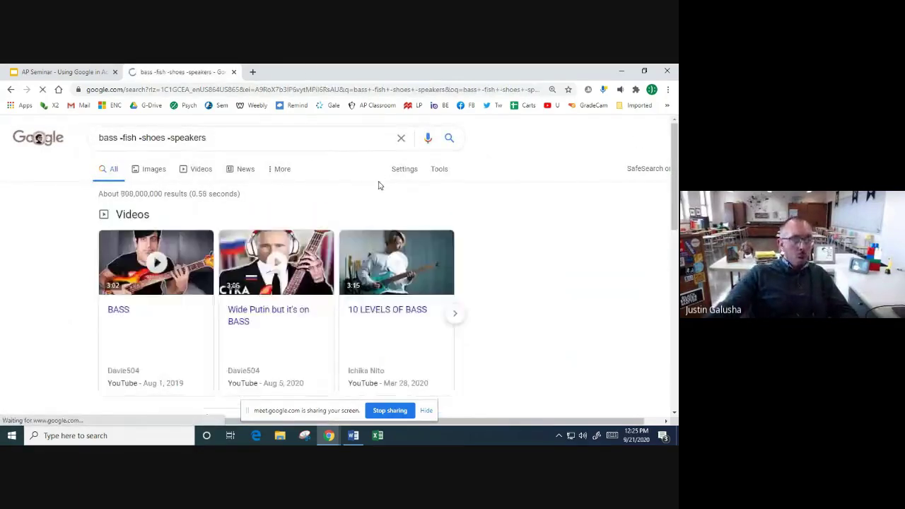
scroll(396, 212, "down", 4)
scroll(438, 255, "up", 3)
scroll(481, 304, "down", 5)
scroll(481, 304, "down", 9)
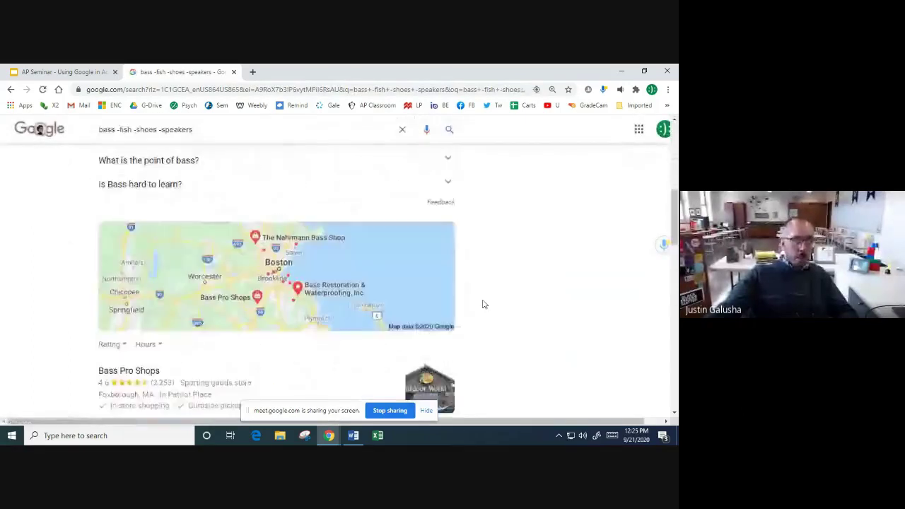
scroll(485, 304, "down", 2)
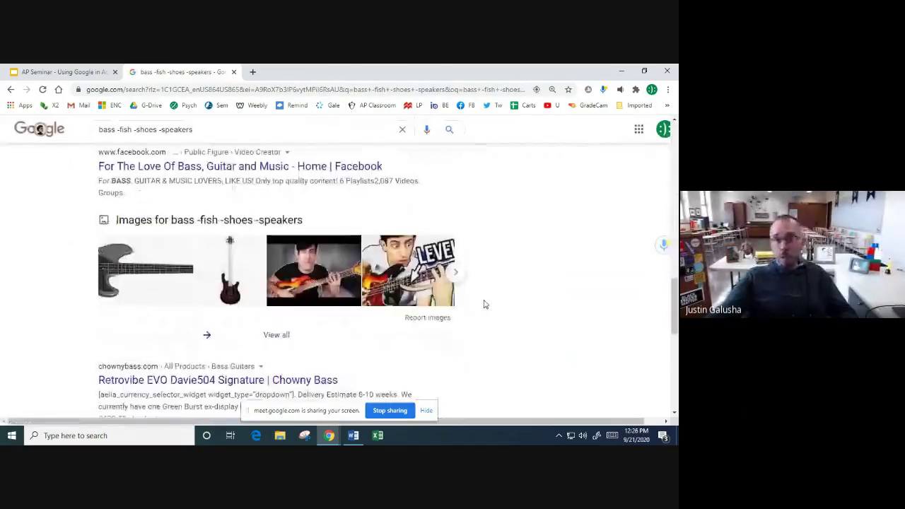
scroll(452, 290, "up", 6)
scroll(429, 276, "up", 6)
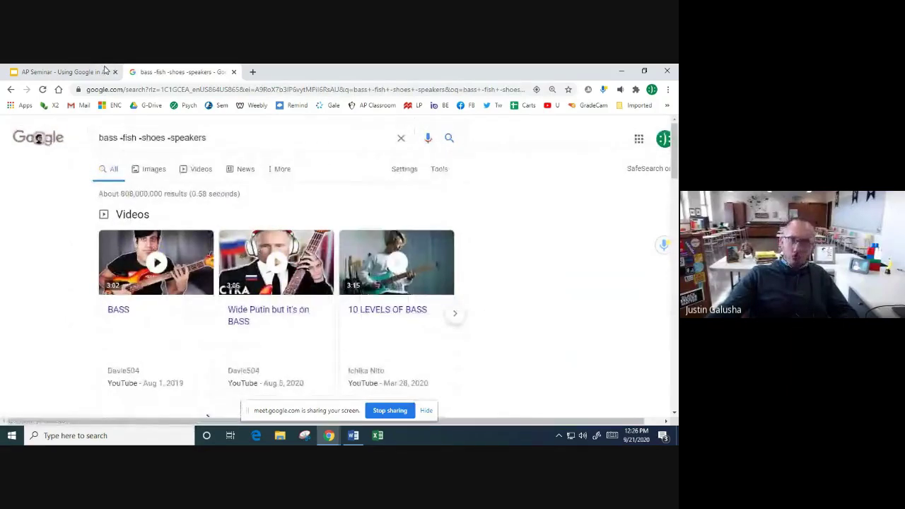
Step: Check the presentation's slide of search tips, search Google for the exact phrase "know thyself" in quotes, and skim the results
left_click(64, 71)
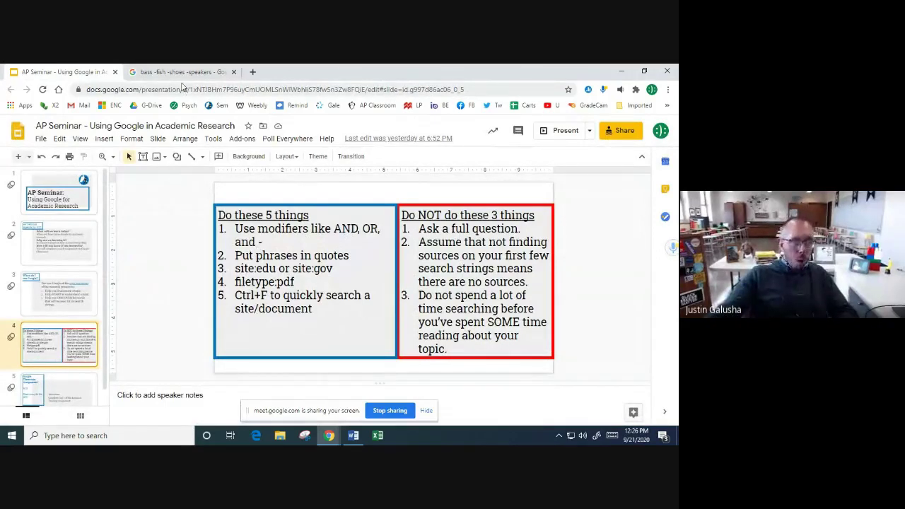
left_click(181, 71)
triple_click(153, 138)
key("BackSpace")
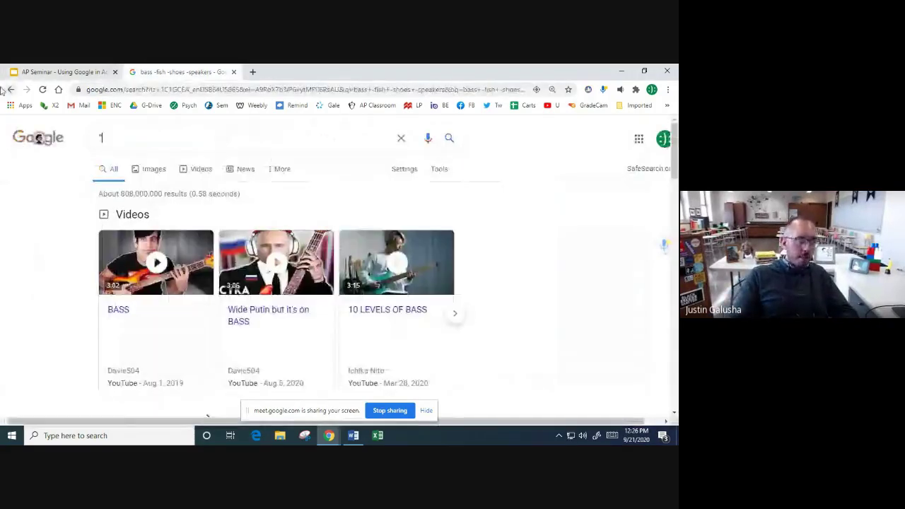
type("\"kno")
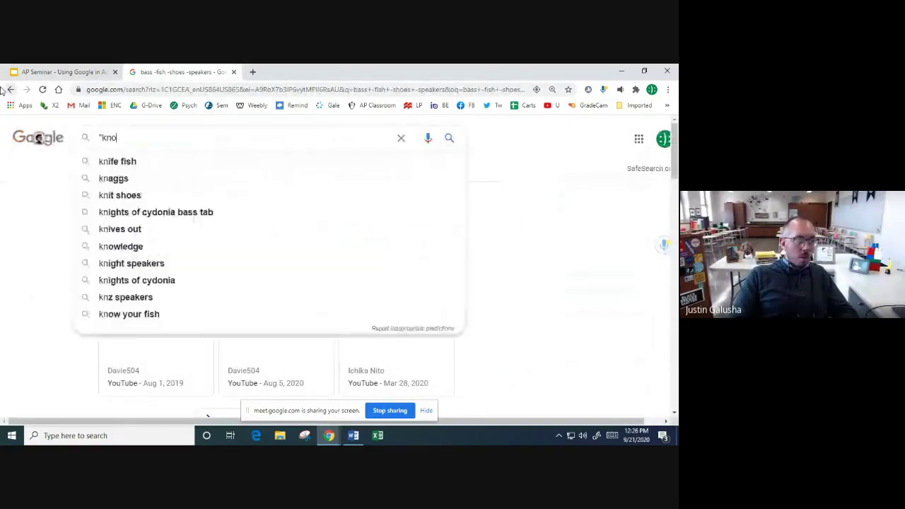
type("w thyse")
key("BackSpace")
type("ysel")
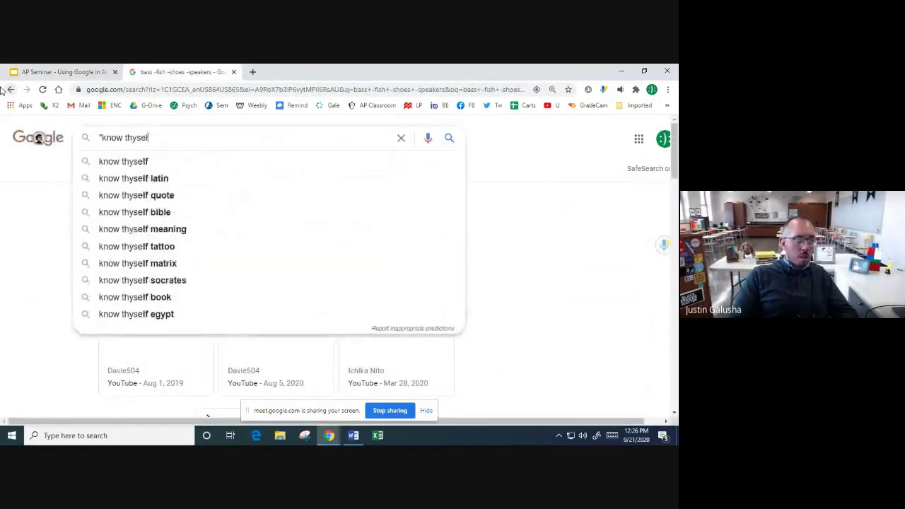
type("f\"")
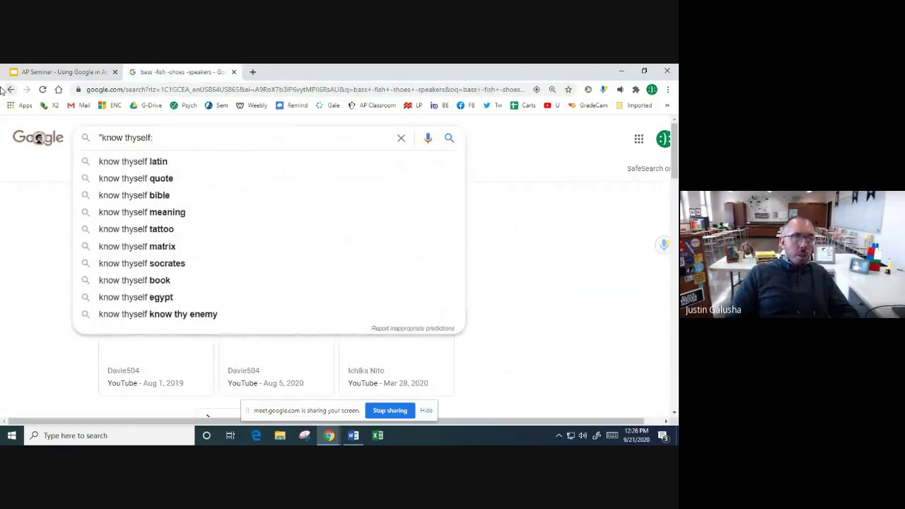
key("BackSpace")
type("\"")
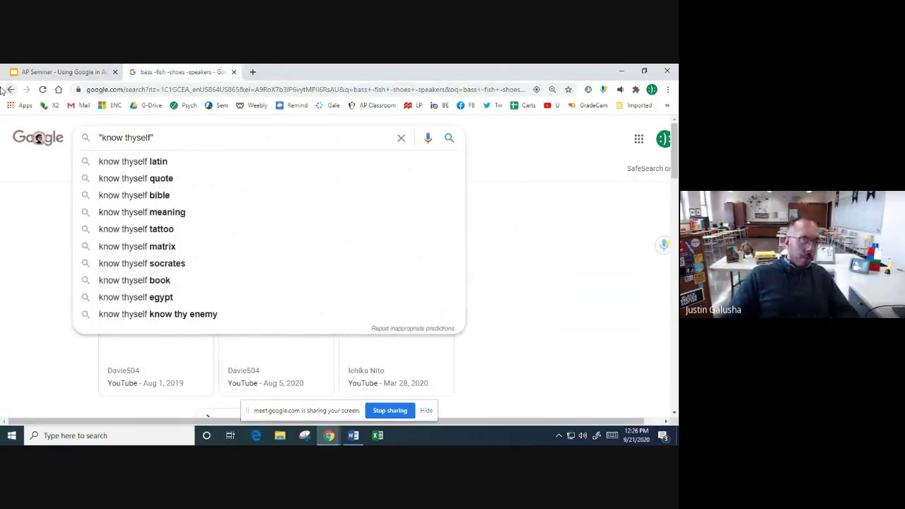
key("Return")
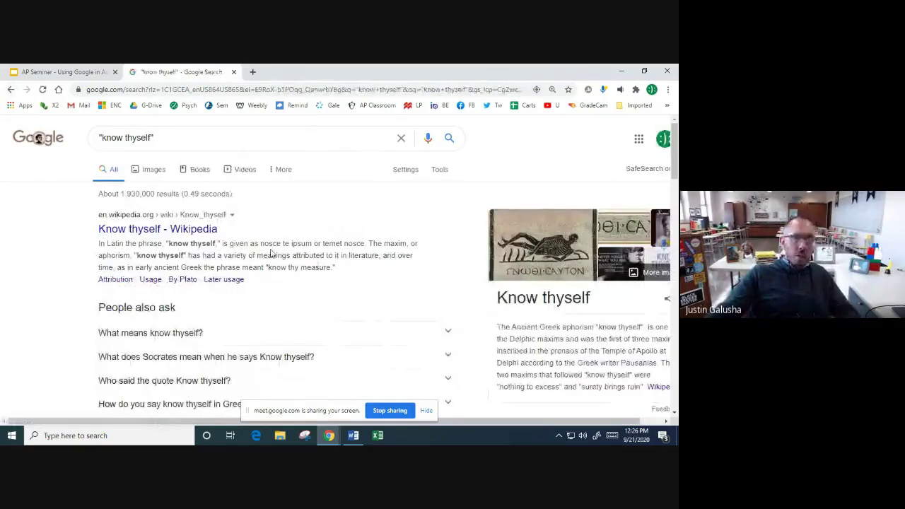
scroll(272, 252, "down", 10)
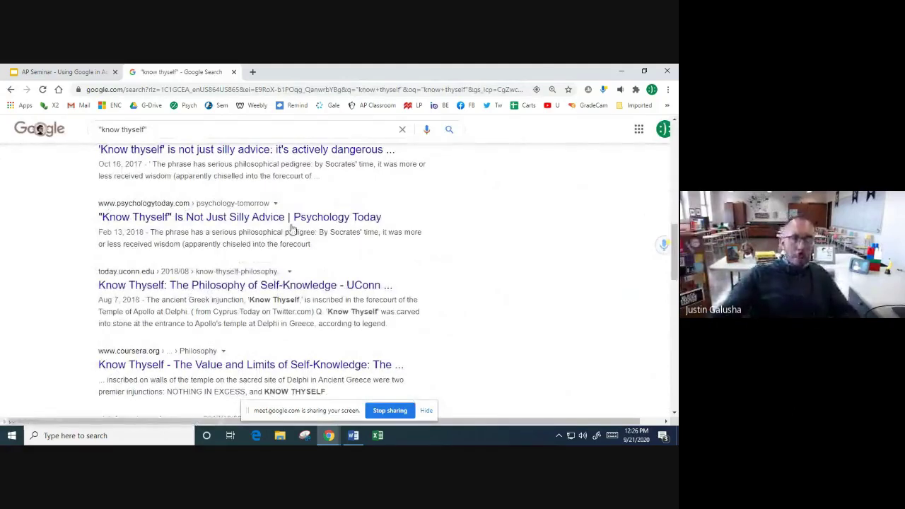
scroll(319, 221, "up", 10)
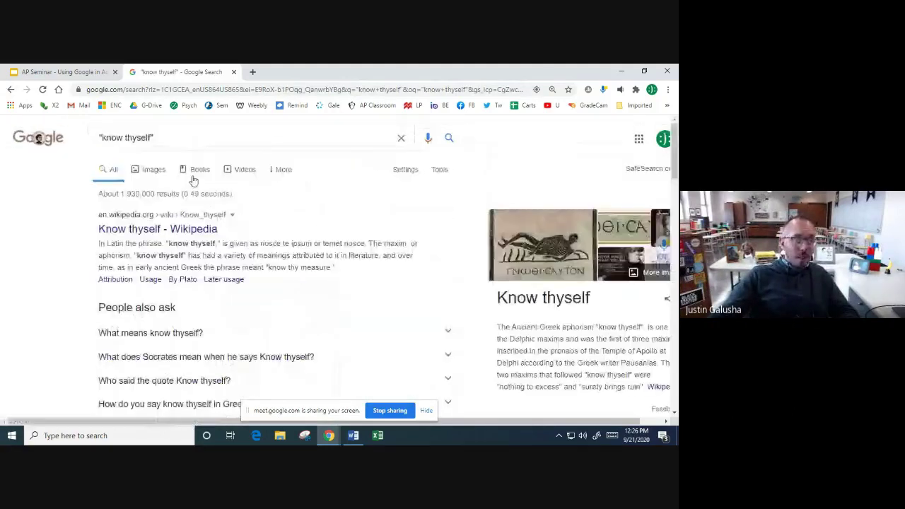
Step: Search Google for the exact phrase "covid vaccine" in quotes
triple_click(142, 137)
type("\"cov")
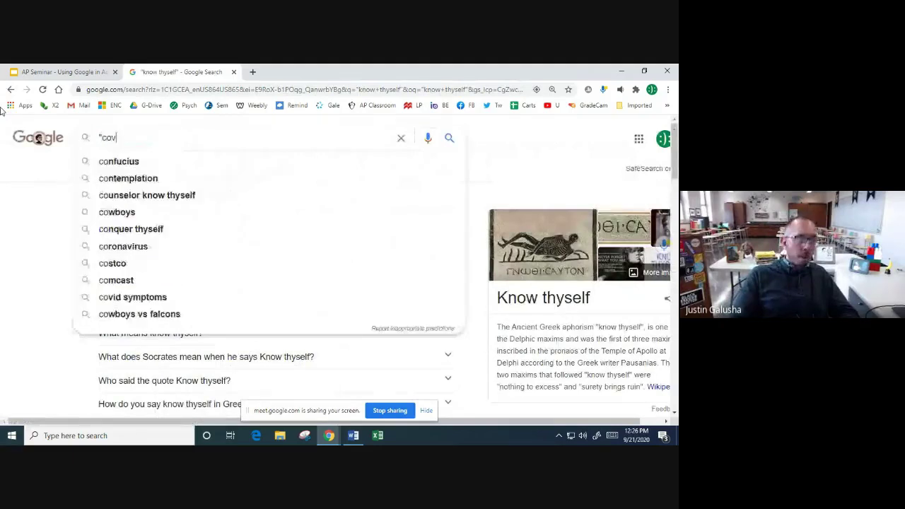
type("id vaccine")
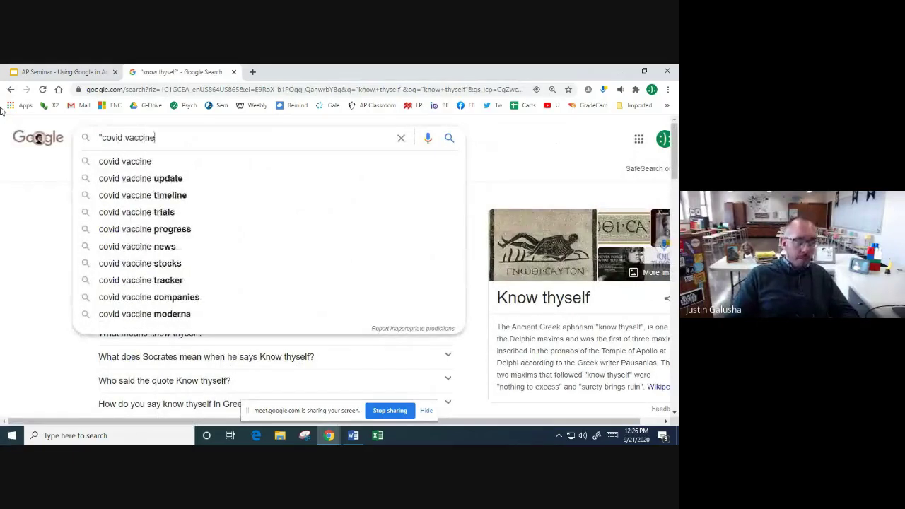
type("\"")
key("Return")
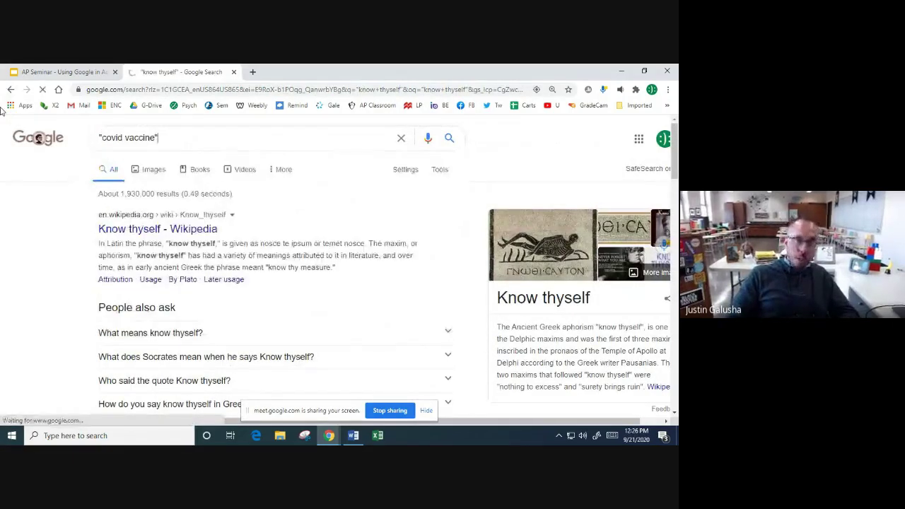
Step: Add "-moderna" to the "covid vaccine" query to exclude that company and run the search
left_click(200, 137)
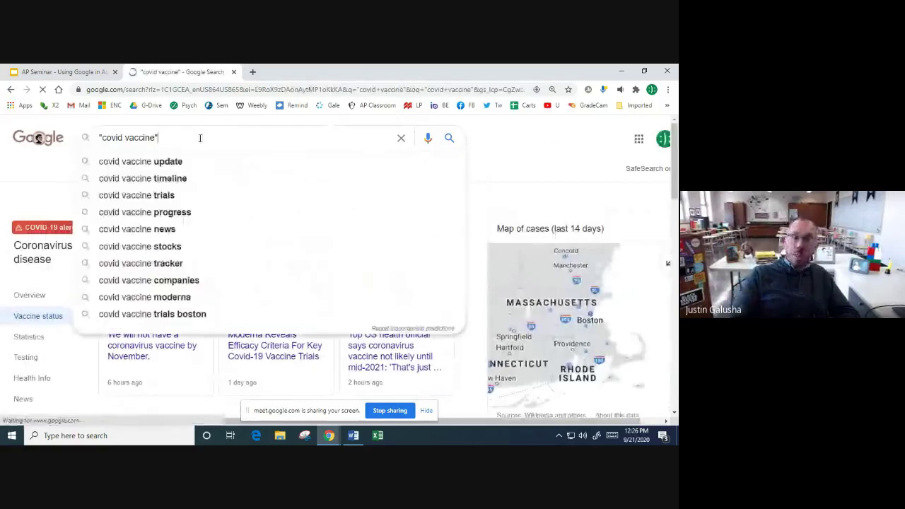
type("-modern")
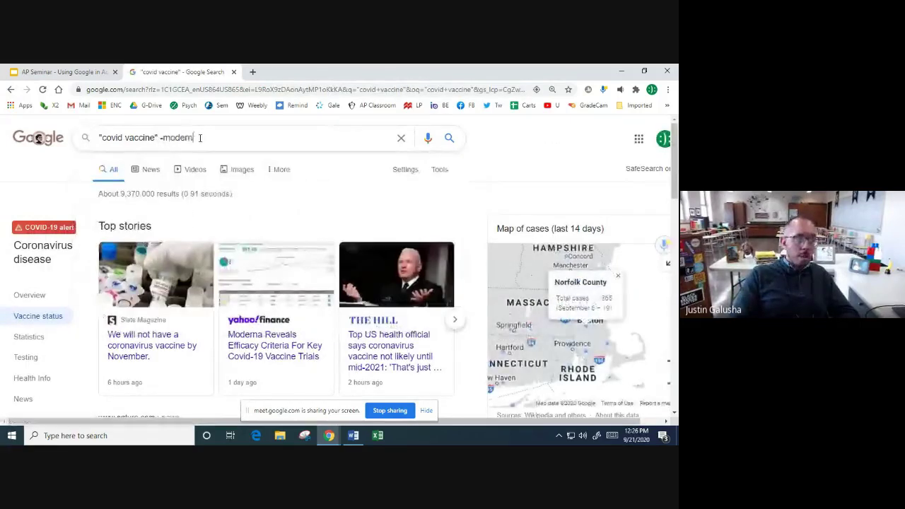
type("a")
key("Return")
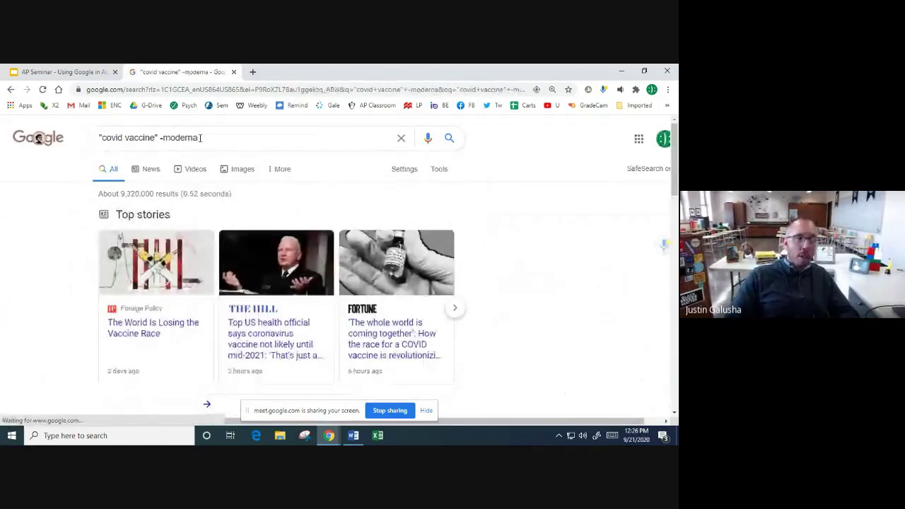
Step: Insert "and pfizer" between the quoted phrase and "-moderna" in the query, and run the search
left_click(161, 138)
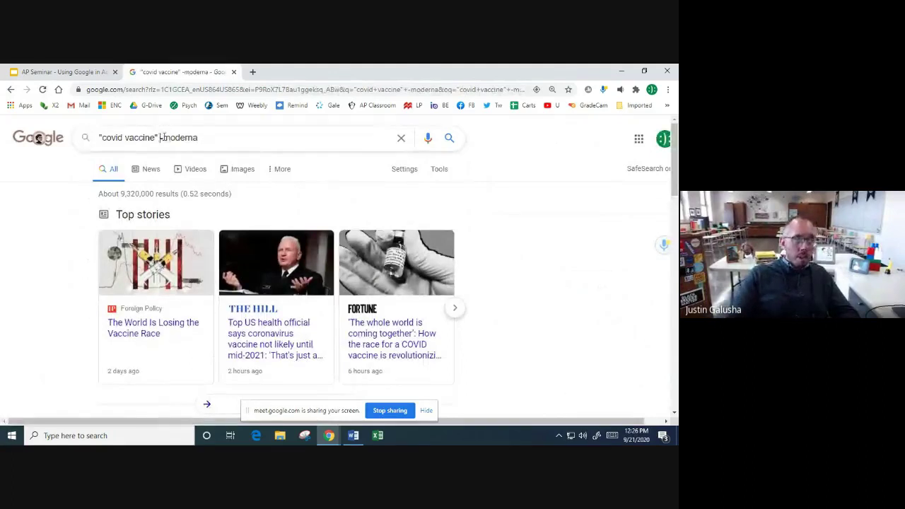
key("BackSpace")
type("and pf")
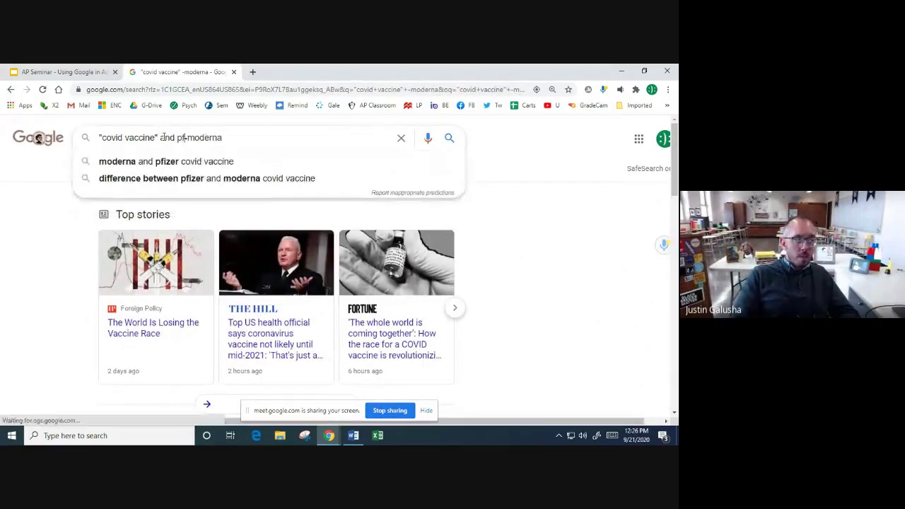
type("izer -")
key("Return")
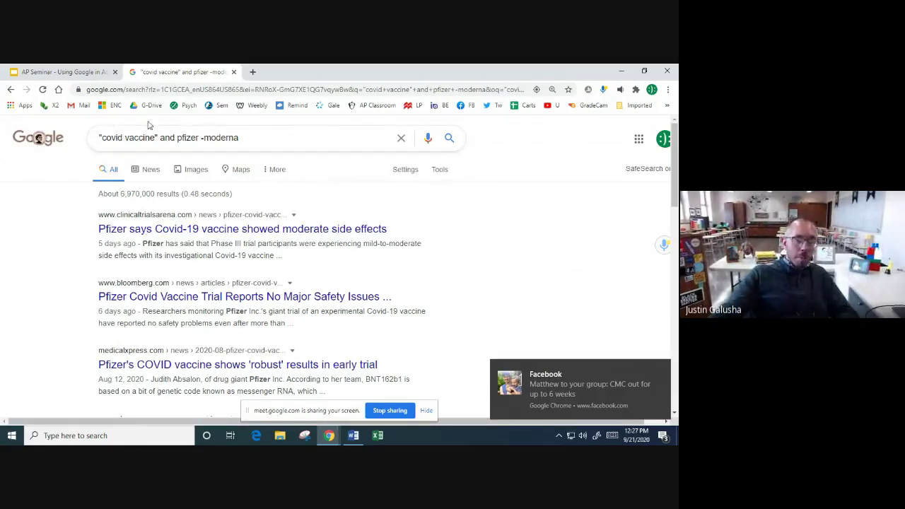
Step: Check the presentation's slide of search tips, add "site:gov" to the end of the Google query and run it
left_click(98, 74)
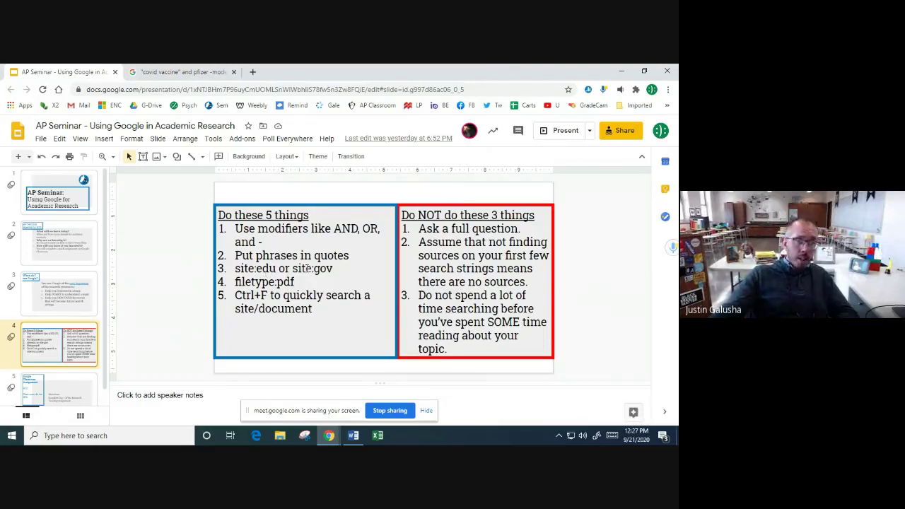
left_click(205, 72)
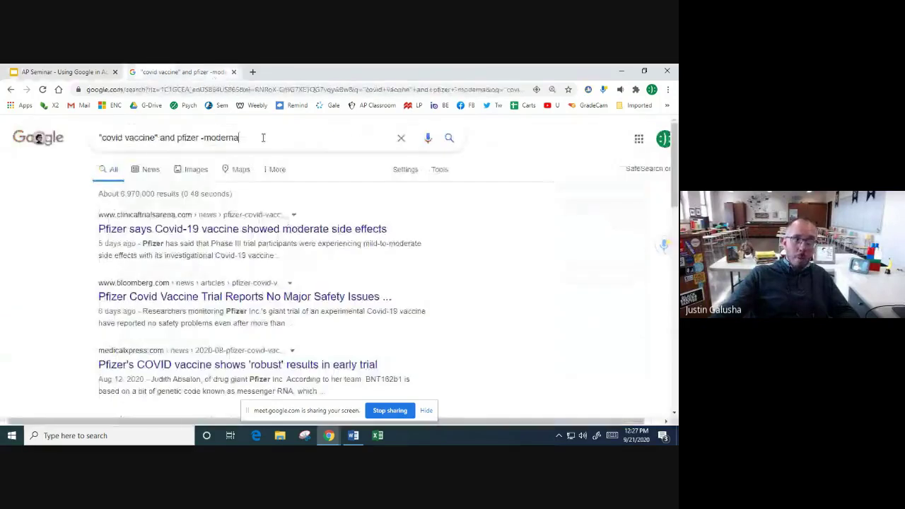
left_click(262, 138)
type("site")
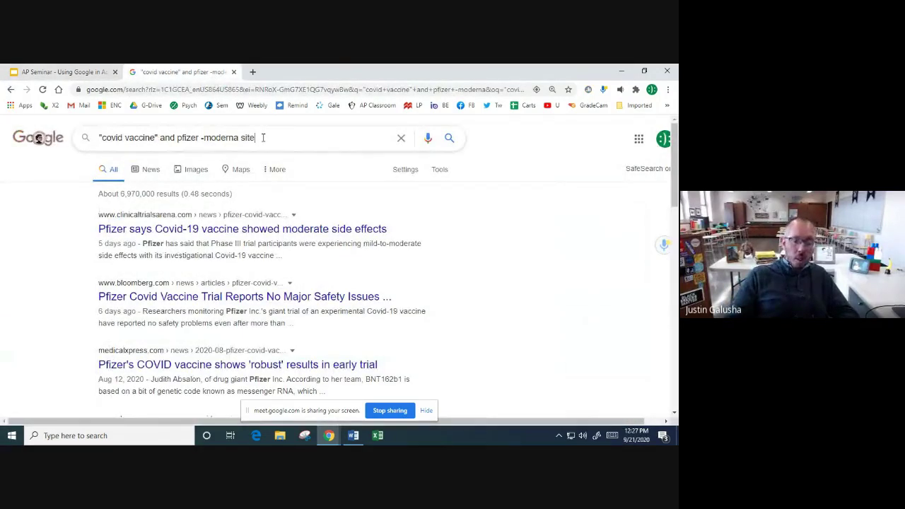
type(":gov")
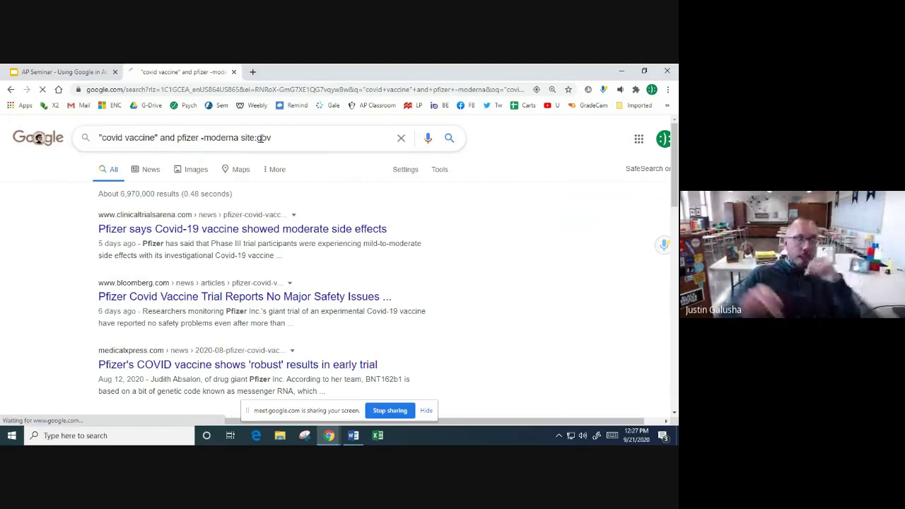
key("Return")
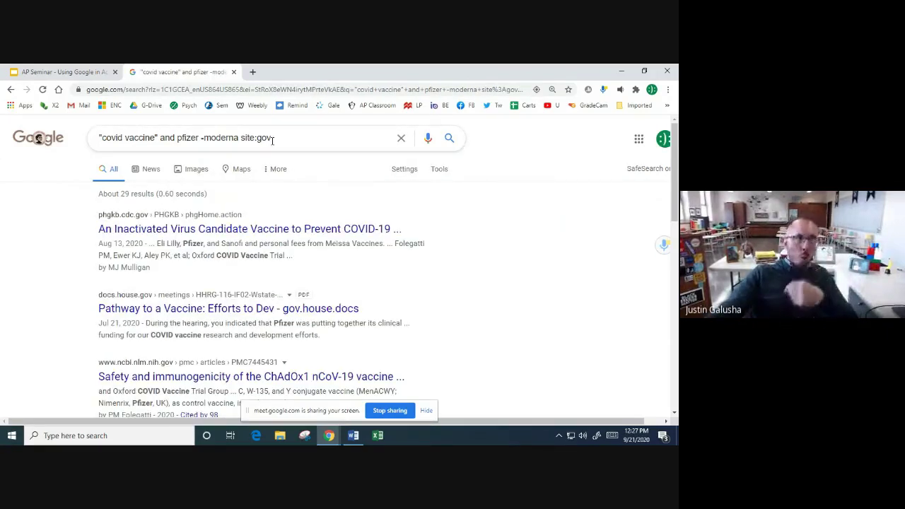
Step: Change the site restriction in the query to "site:edu", run the search and skim the results
double_click(262, 137)
type("edu")
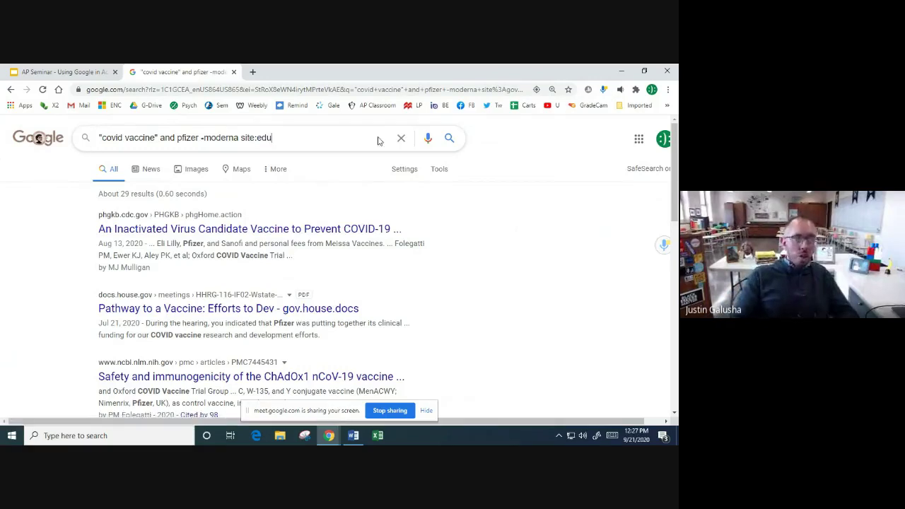
key("Return")
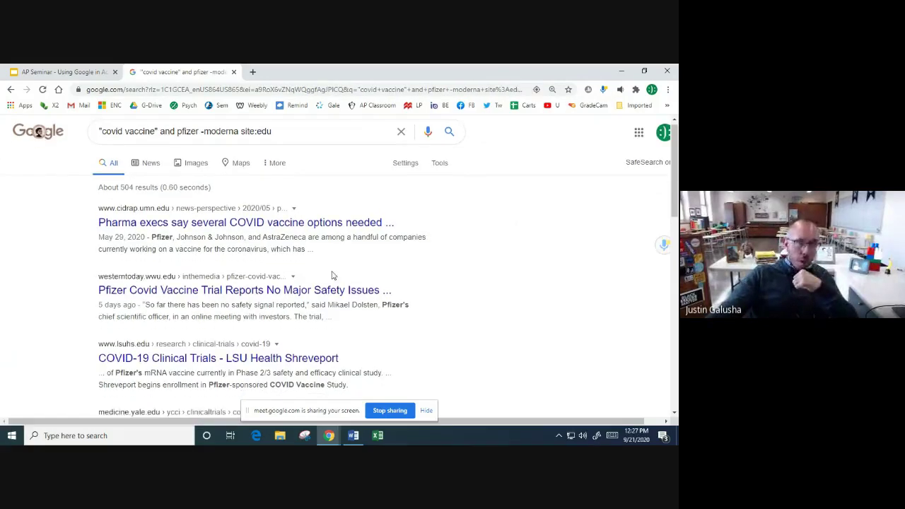
scroll(304, 290, "down", 1)
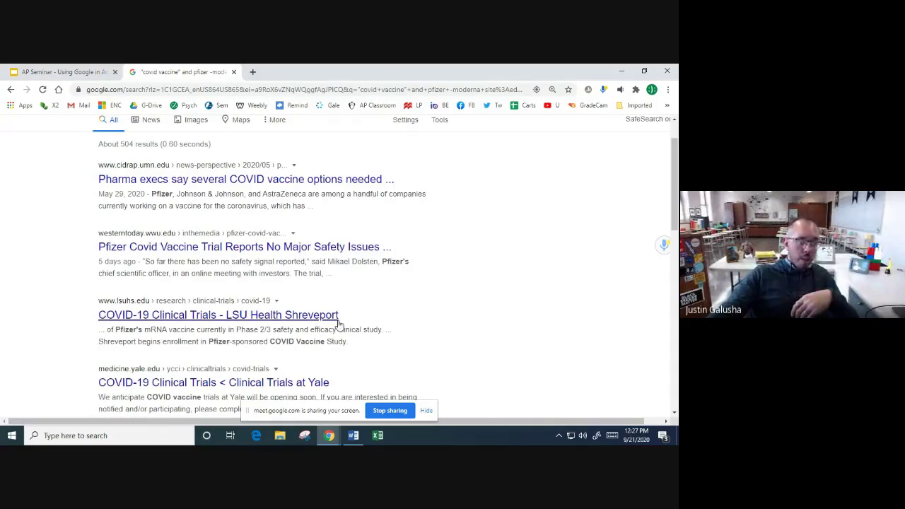
scroll(334, 320, "up", 1)
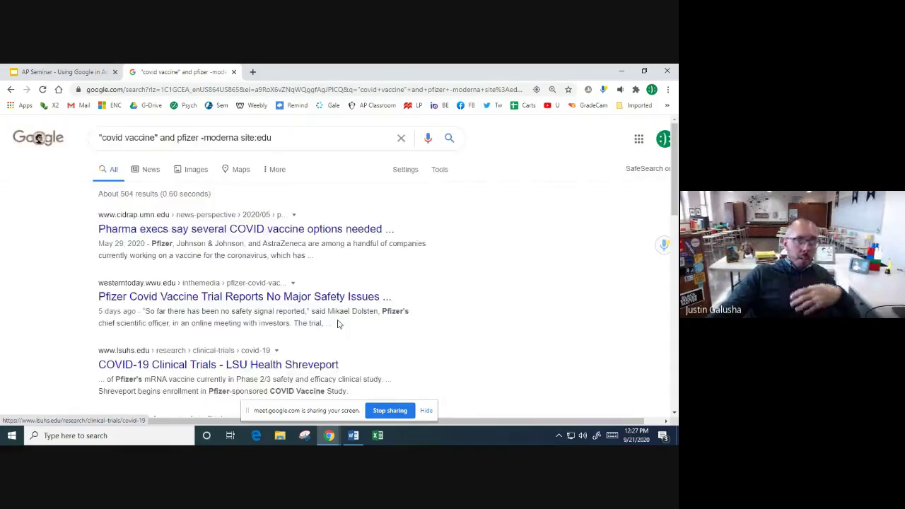
scroll(336, 377, "down", 3)
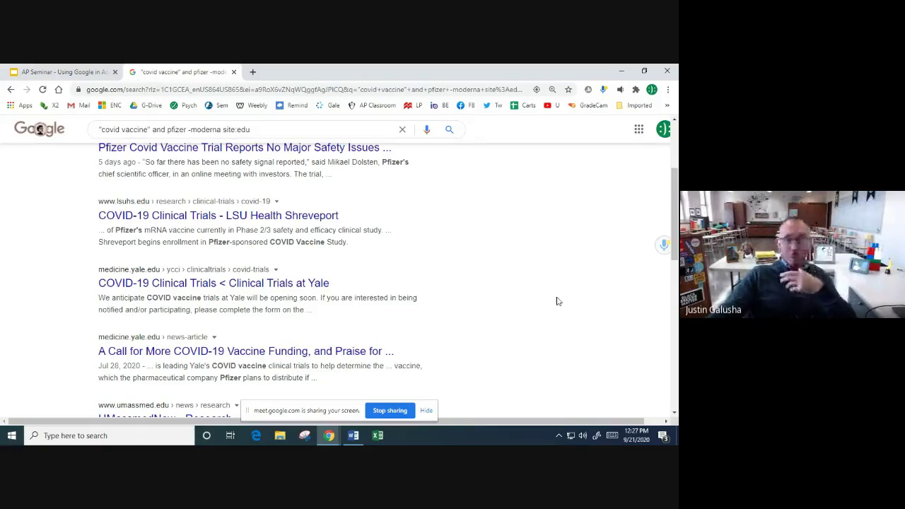
scroll(552, 297, "up", 3)
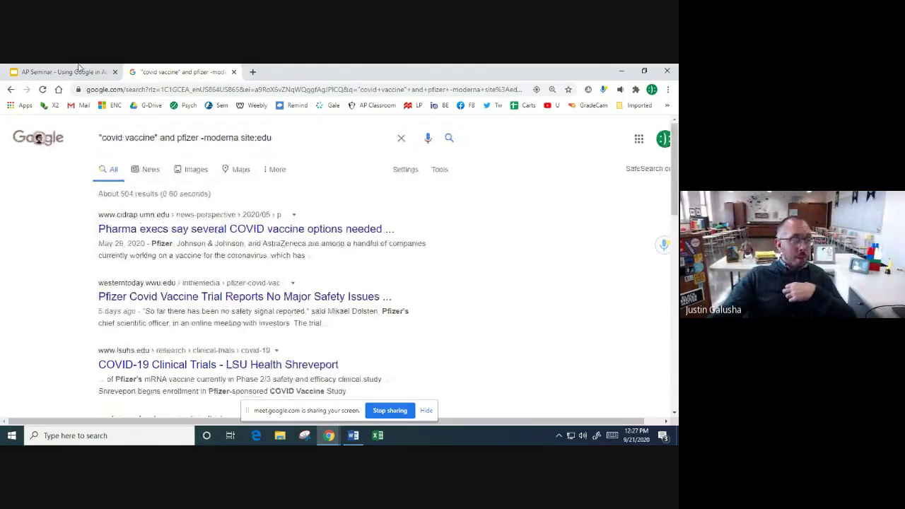
Step: Glance at the search tips slide, replace the site restriction in the Google query with "filetype:pdf" and run the search
left_click(79, 70)
left_click(180, 71)
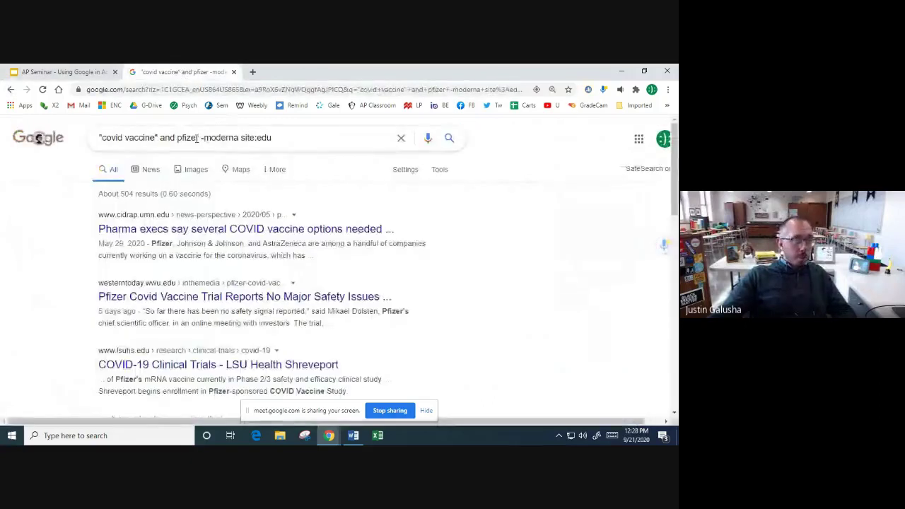
left_click(277, 136)
key("shift+Left")
key("shift+Left")
key("shift+Left")
key("shift+Left")
key("shift+Left")
key("shift+Left")
key("shift+Left")
key("shift+Left")
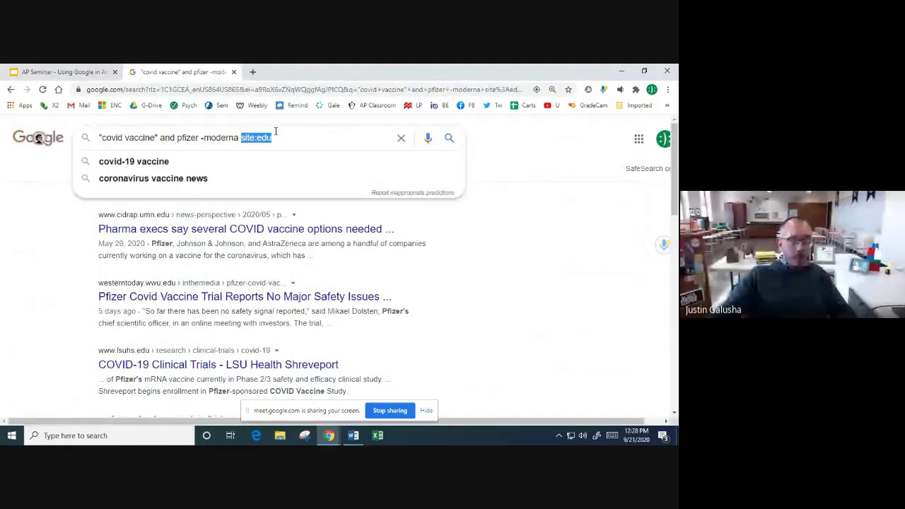
type("filetyp")
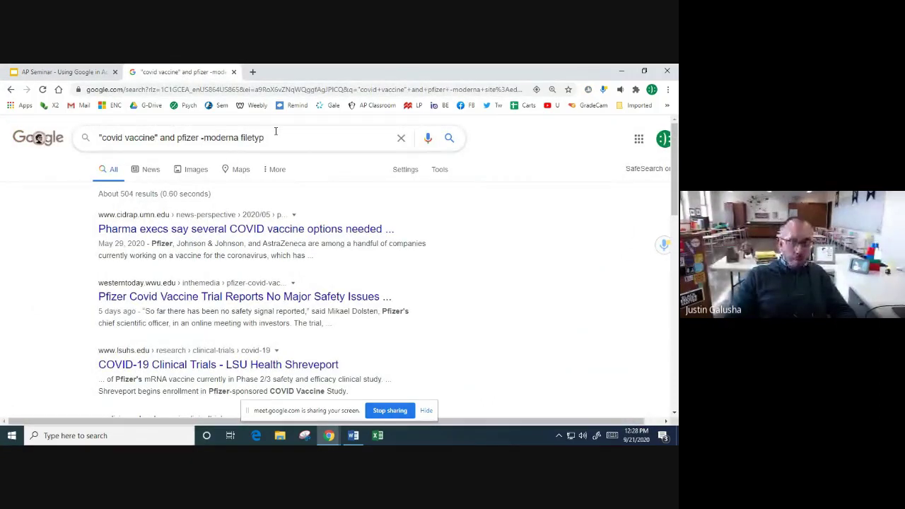
type("e:")
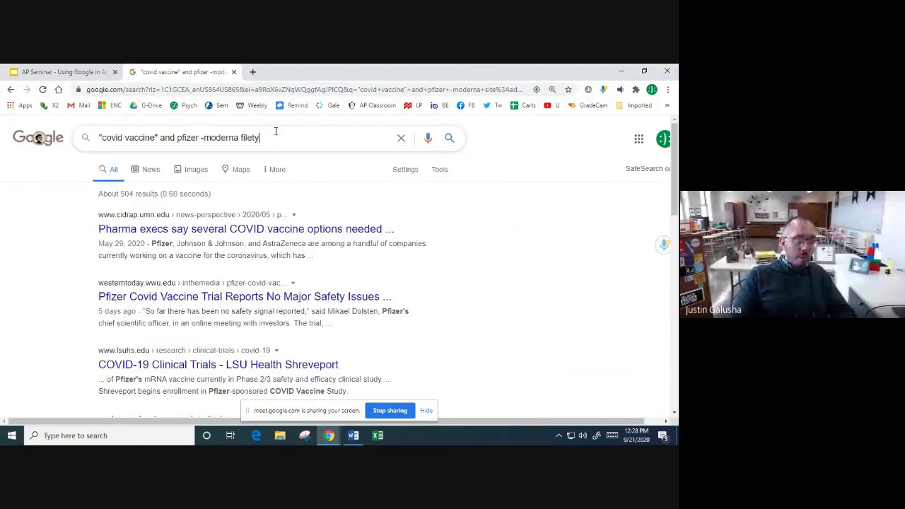
key("BackSpace")
key("BackSpace")
key("BackSpace")
type("etype")
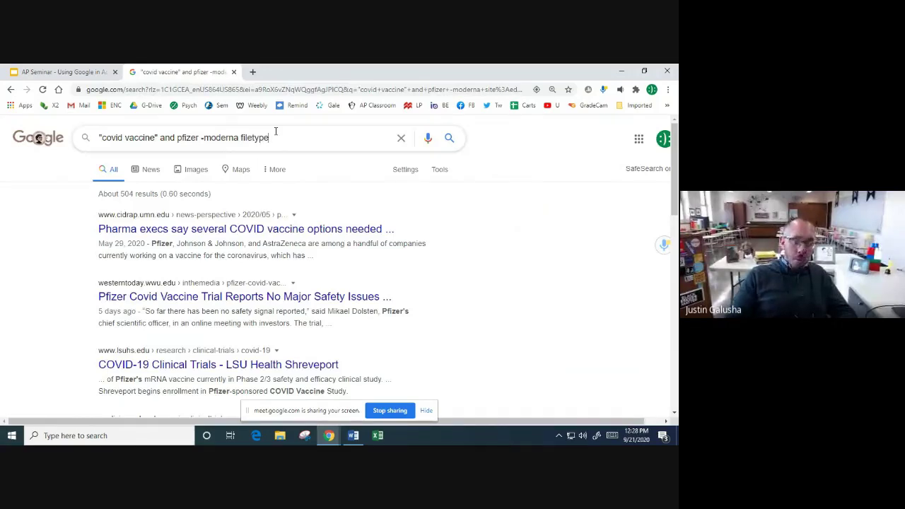
type(":pdf")
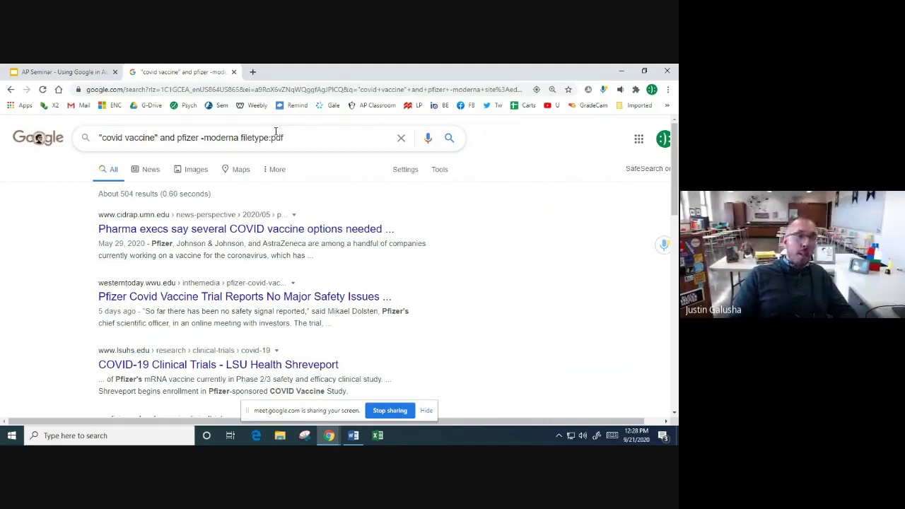
key("Return")
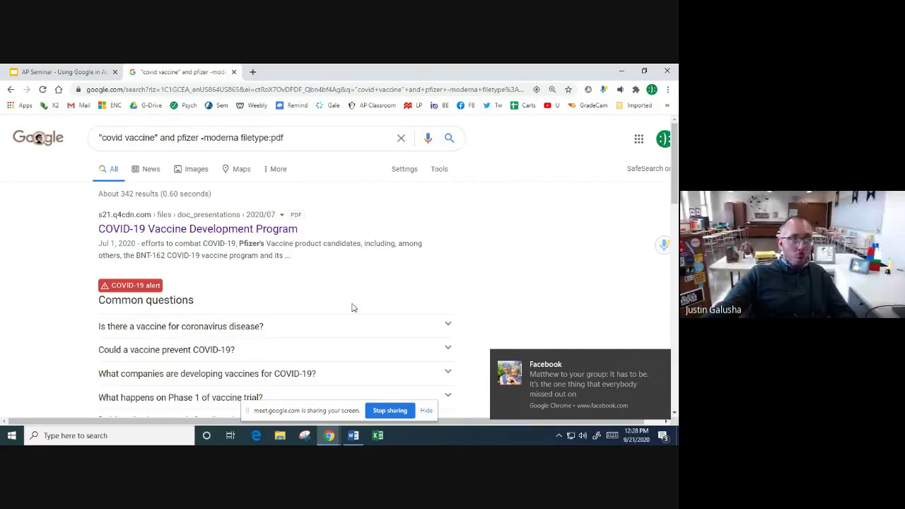
Step: Skim the PDF results, recheck the search tips slide, and open The Lancet's "Safety and immunogenicity of the ChAdOx1" article
scroll(354, 308, "down", 3)
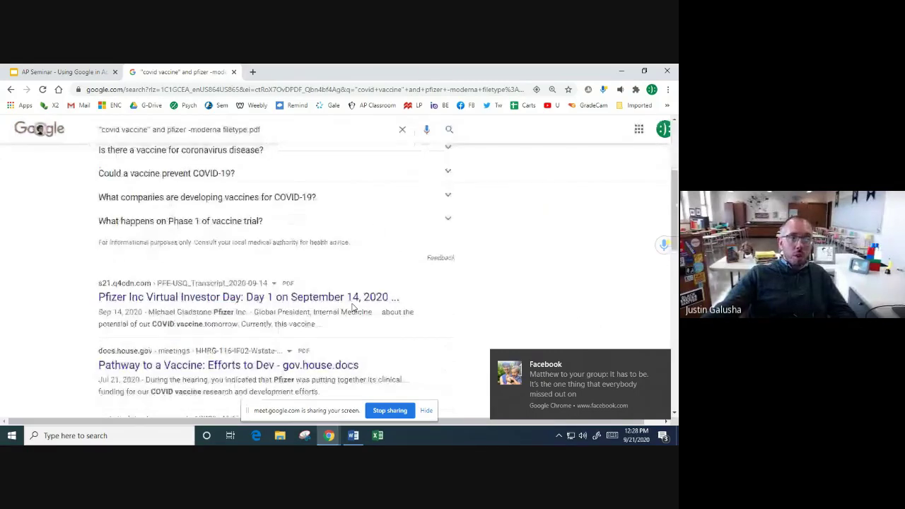
scroll(353, 307, "down", 5)
scroll(350, 296, "up", 1)
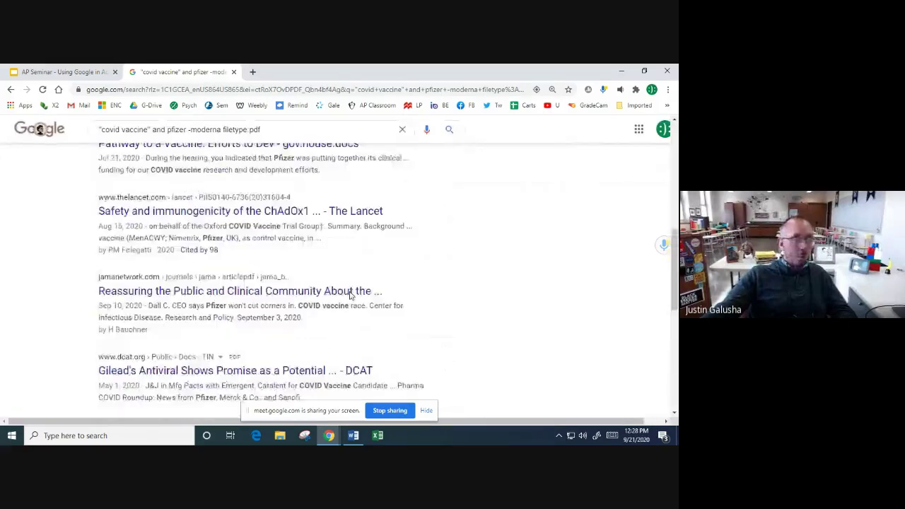
scroll(350, 296, "up", 2)
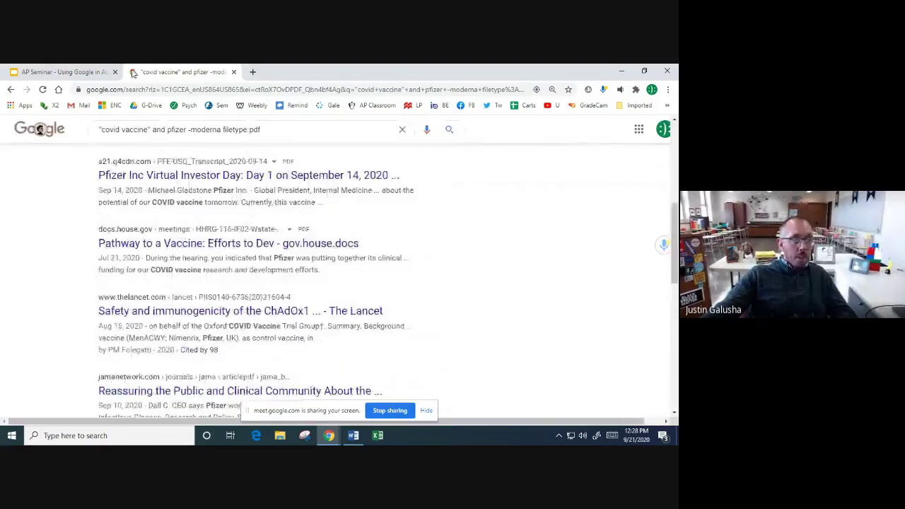
left_click(64, 72)
left_click(177, 71)
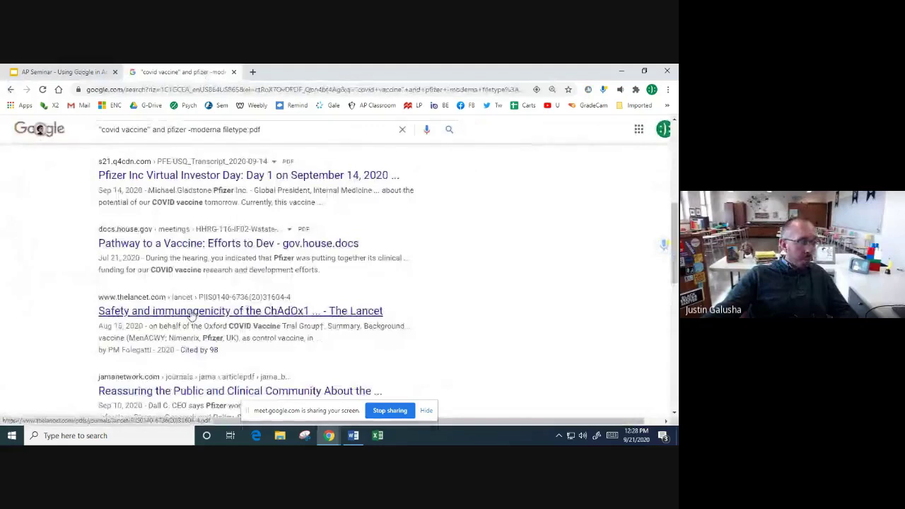
left_click(379, 312)
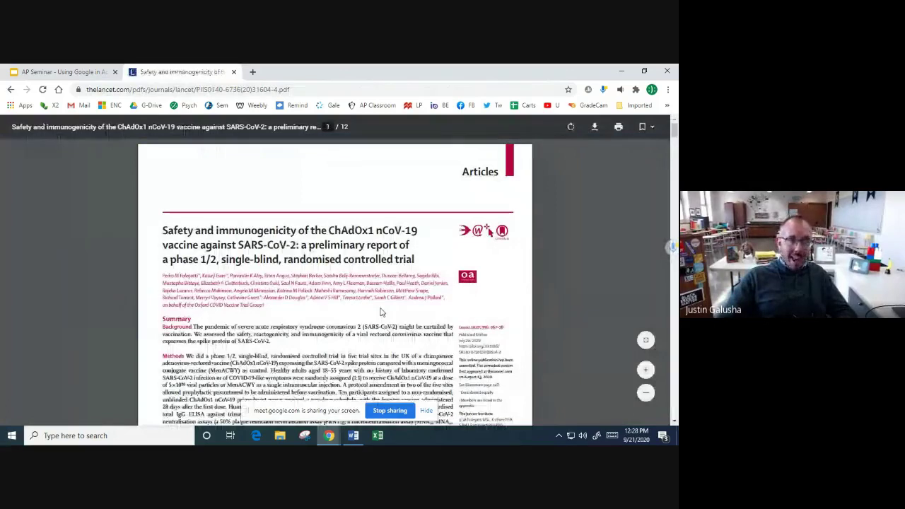
Step: Find "covid" in the article's text and go through several matches, search it for "mrna", and end the text search
key("ctrl+f")
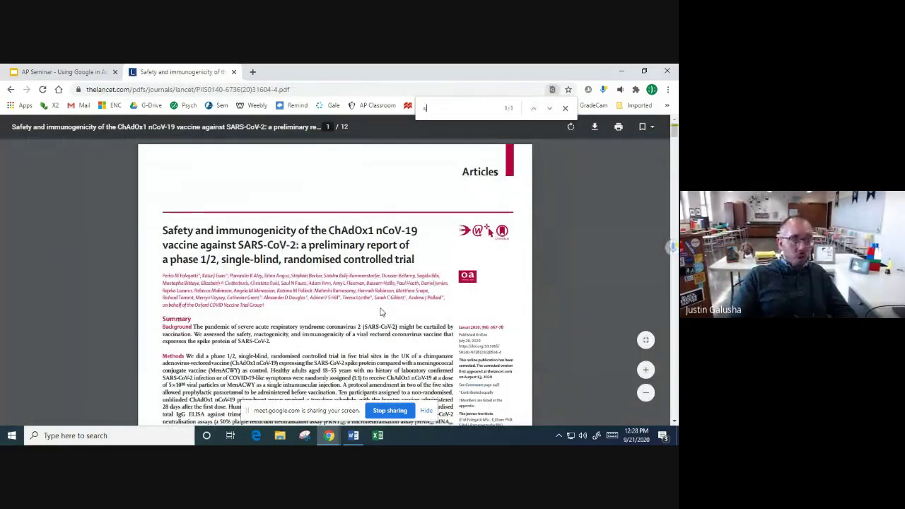
type("covid")
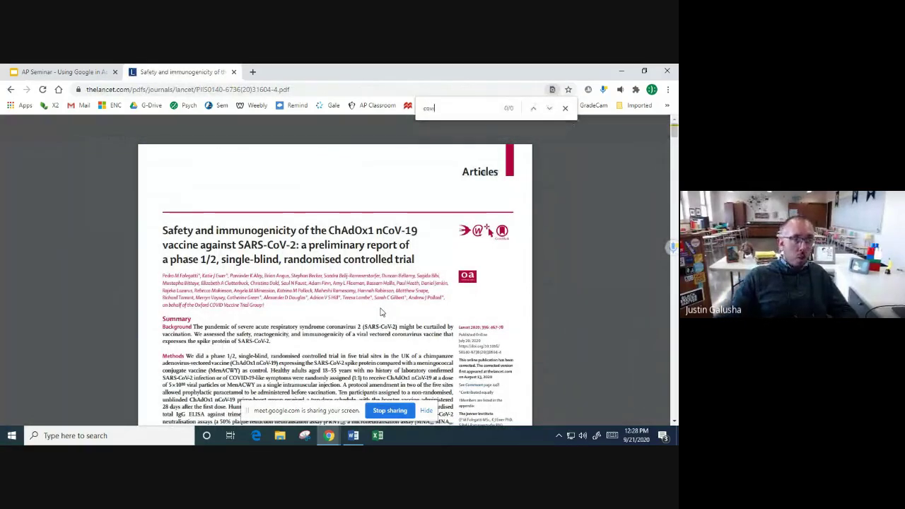
scroll(381, 312, "down", 5)
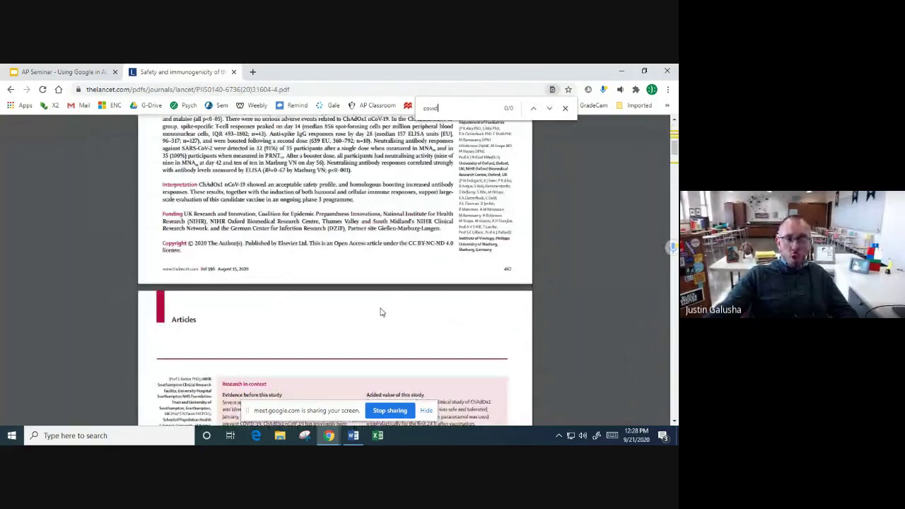
left_click(549, 110)
left_click(551, 110)
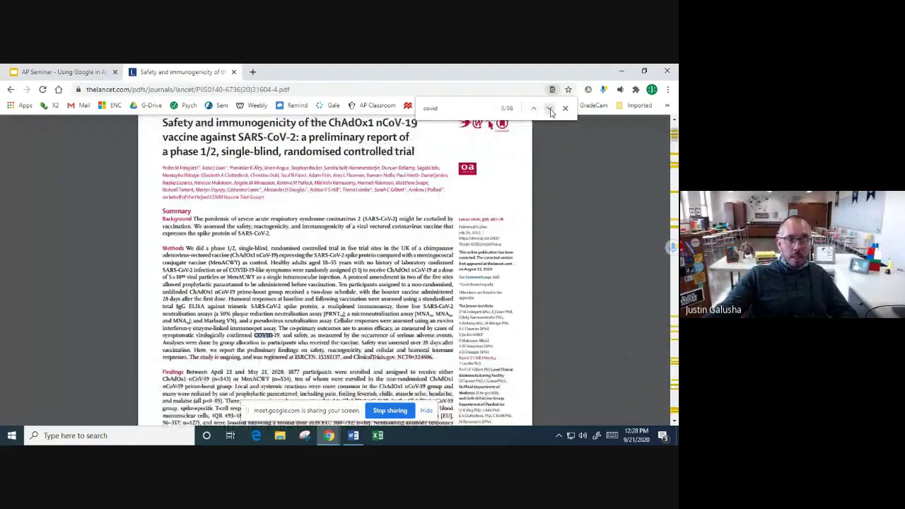
left_click(552, 111)
left_click(551, 110)
left_click(551, 110)
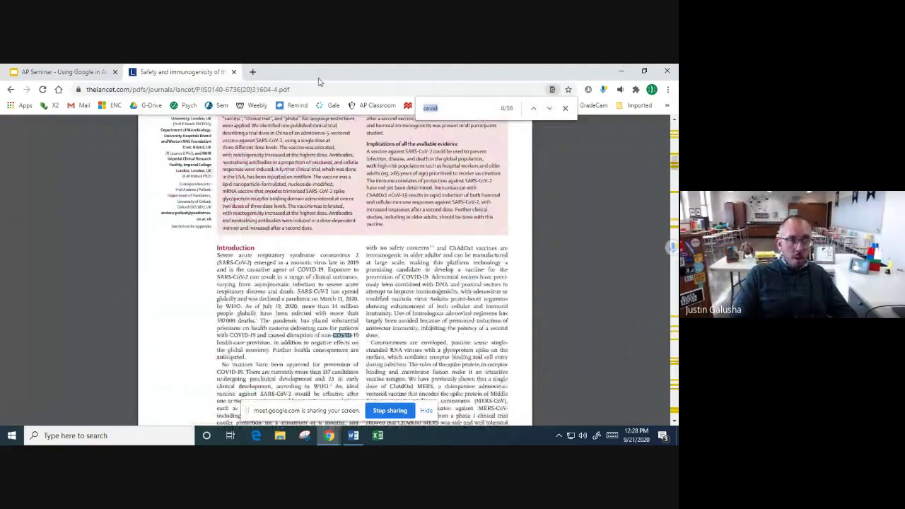
type("mrna")
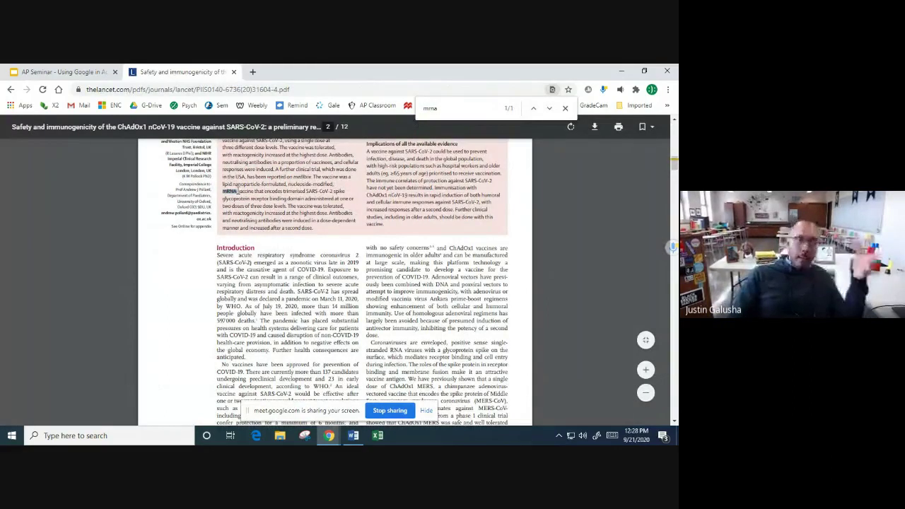
left_click(566, 109)
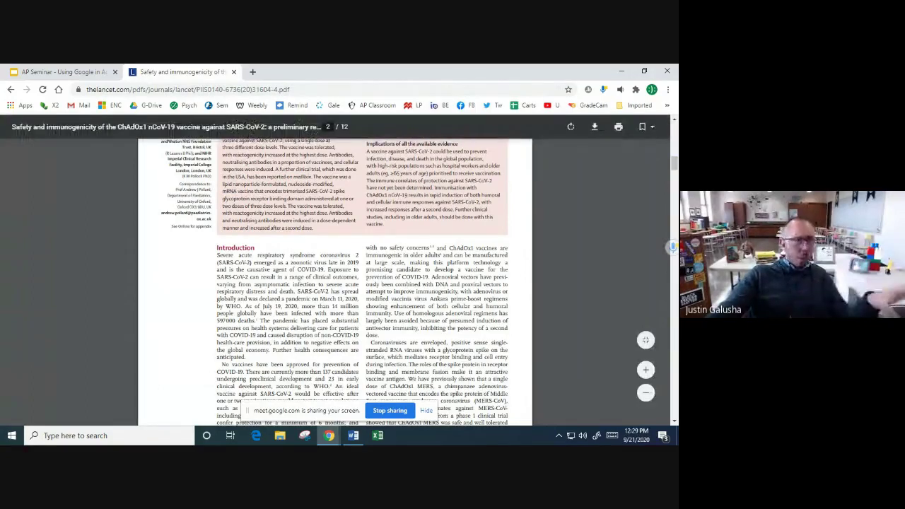